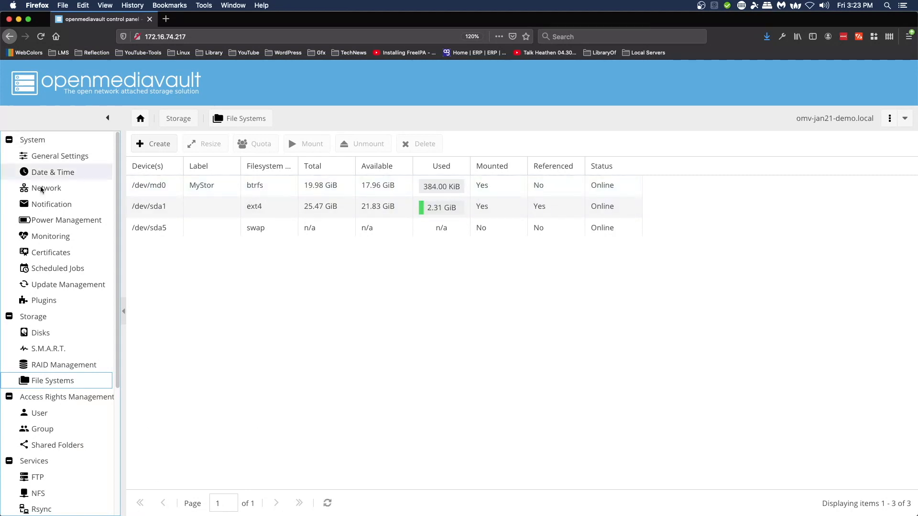
Step: Open the Diagnostics Dashboard near the bottom of the openmediavault sidebar
scroll(29, 440, down, 5)
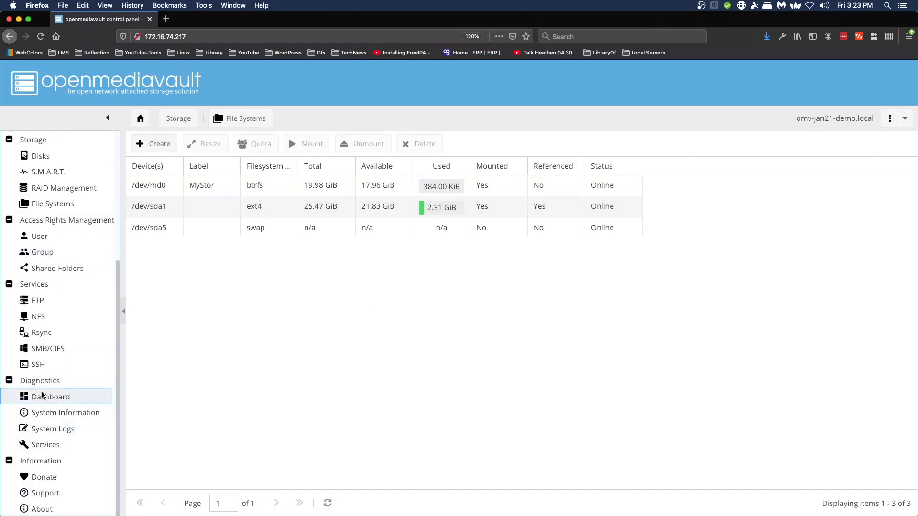
click(43, 396)
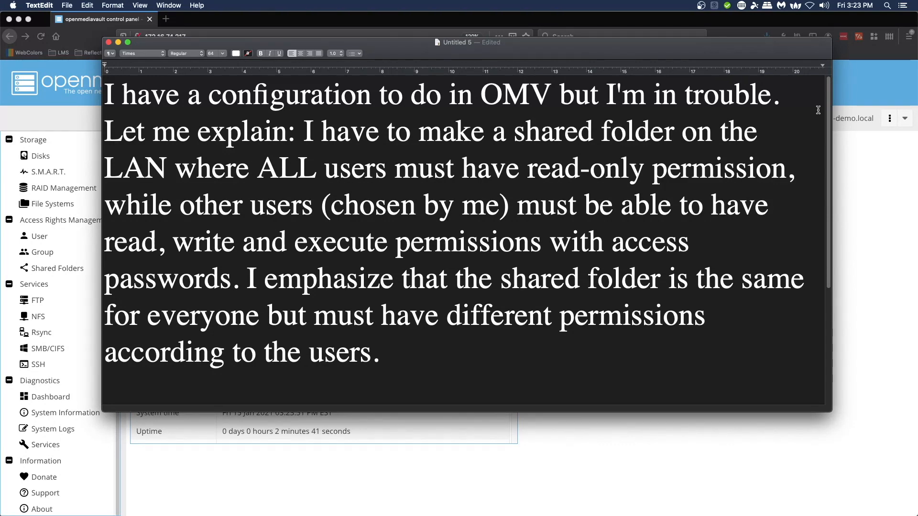
Step: Highlight the Single Shared Folder and users' read-only lines in the note's Recap list
scroll(591, 265, down, 5)
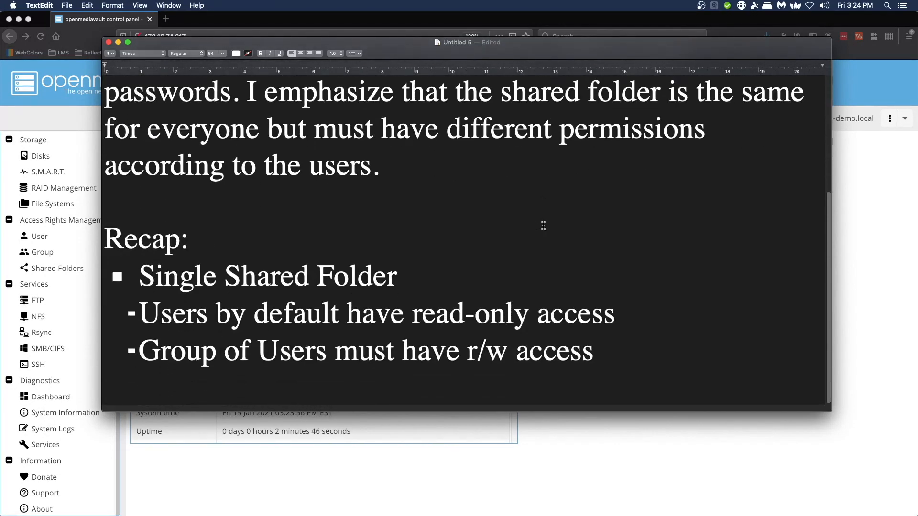
drag(415, 283, 140, 274)
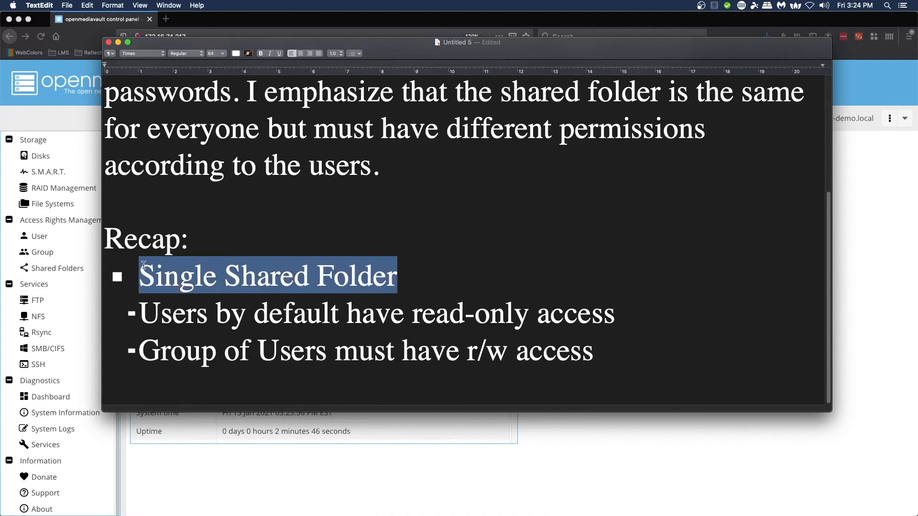
drag(617, 314, 148, 324)
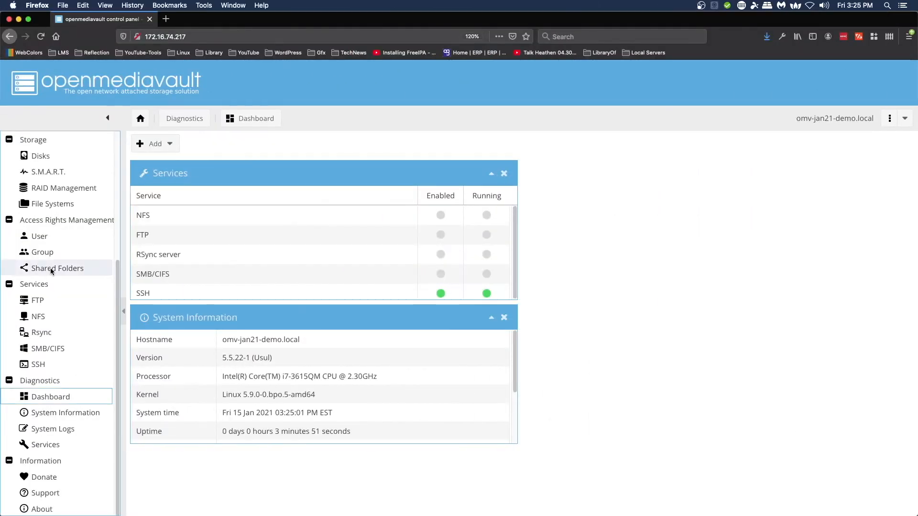
Step: Start a new shared folder named Folder1 on the MyStor device
click(54, 268)
click(148, 144)
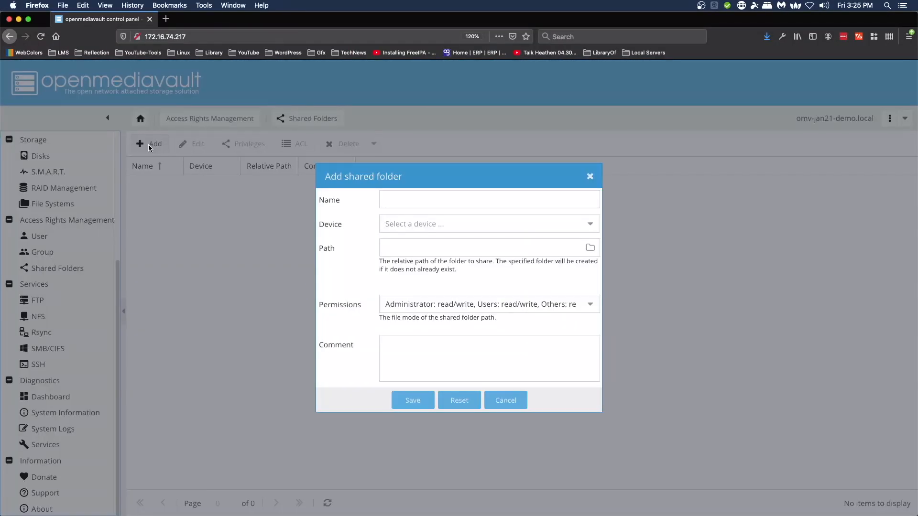
click(426, 201)
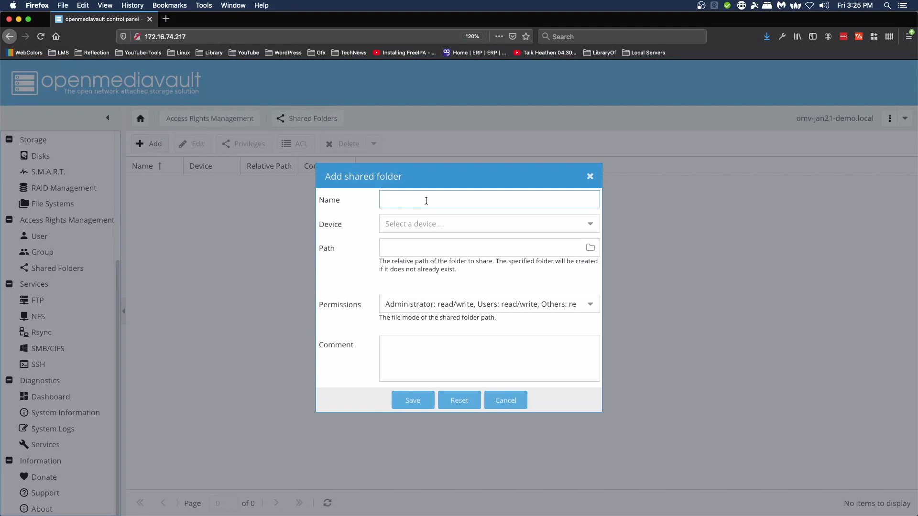
text(Folder1)
click(592, 228)
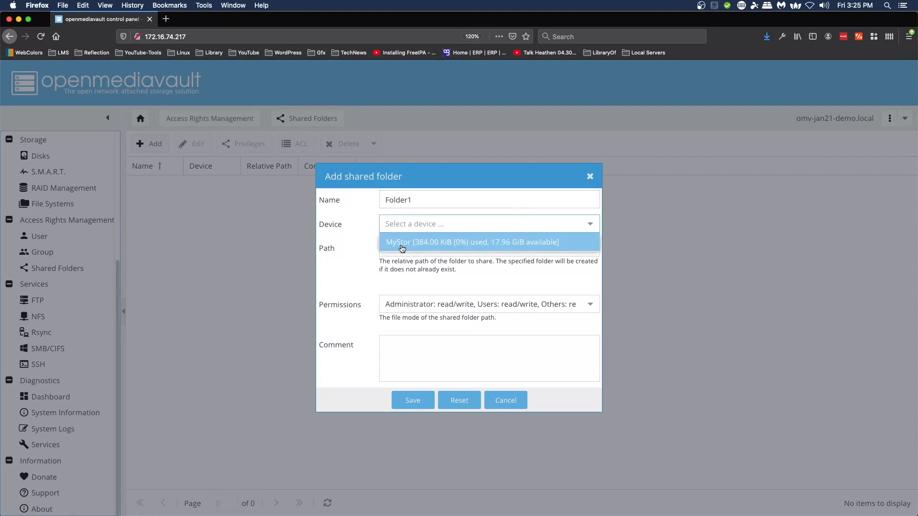
click(439, 244)
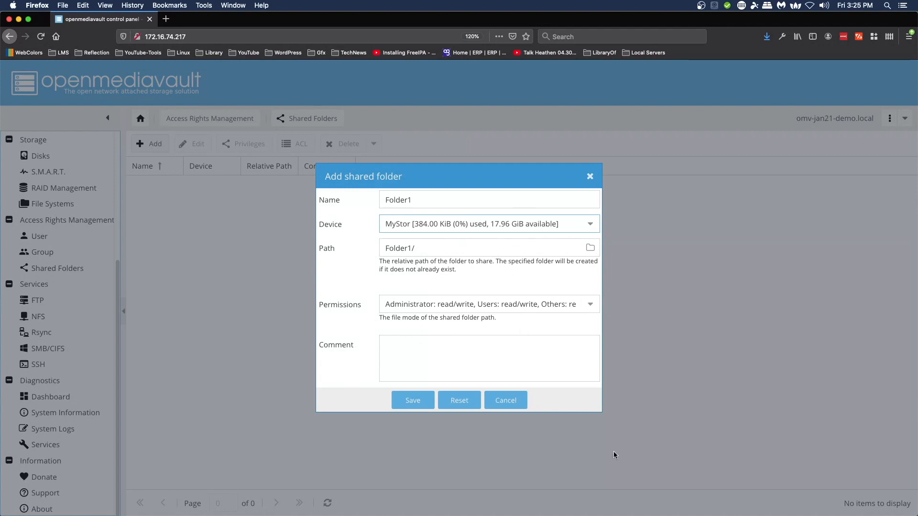
Step: Give Folder1 the 'Users: read-only, Others: no access' preset, save it, and apply the change
click(589, 309)
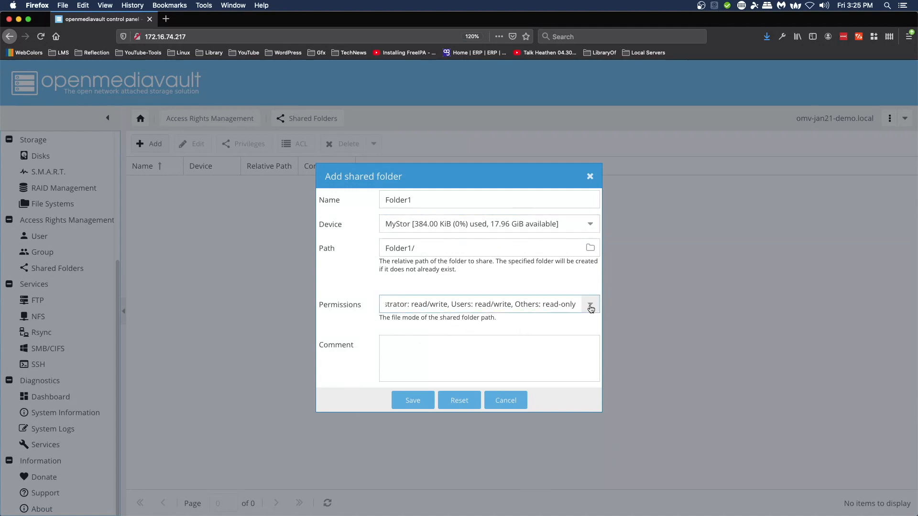
scroll(575, 373, down, 1)
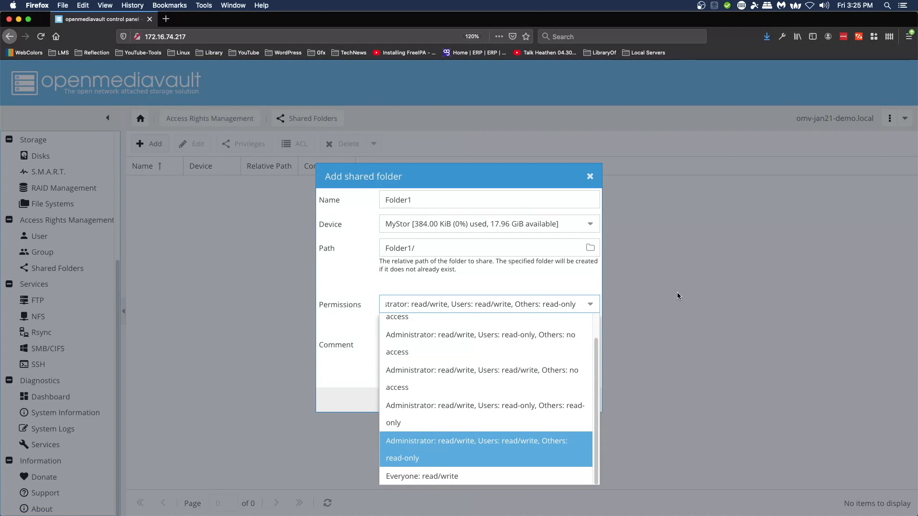
click(465, 344)
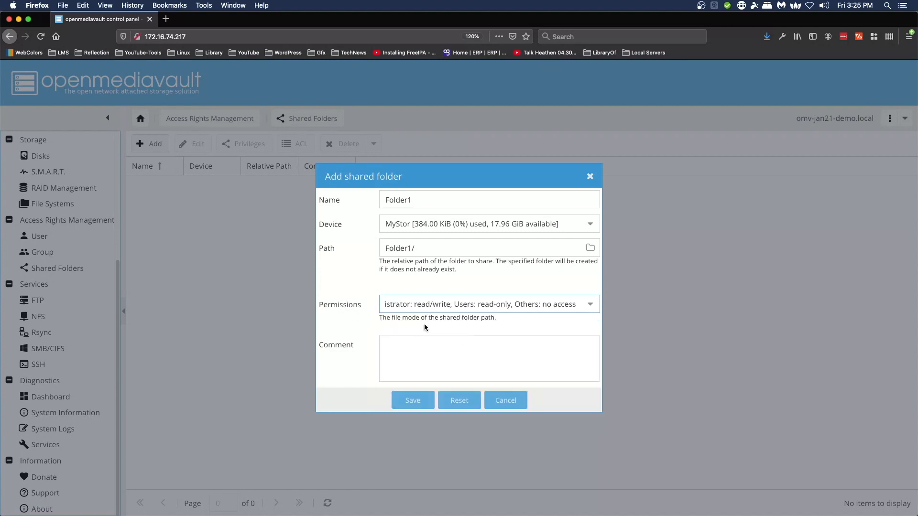
click(416, 401)
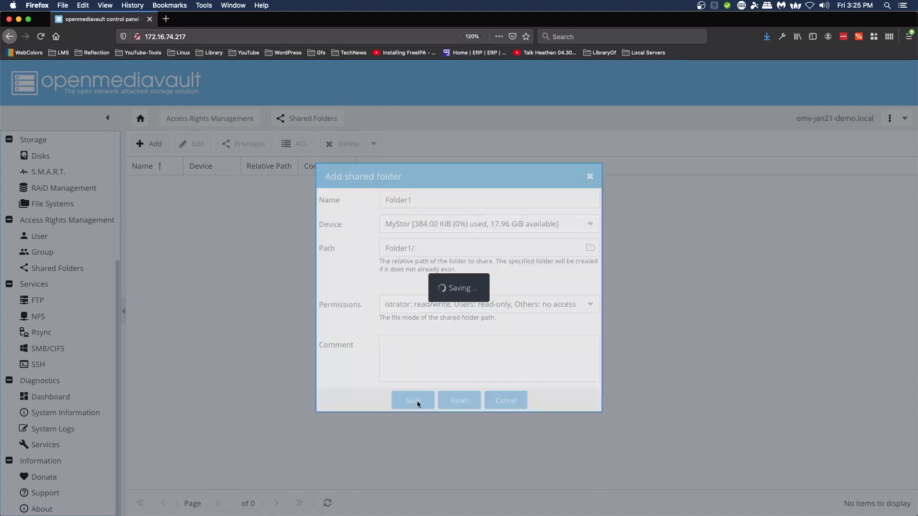
click(852, 85)
click(436, 317)
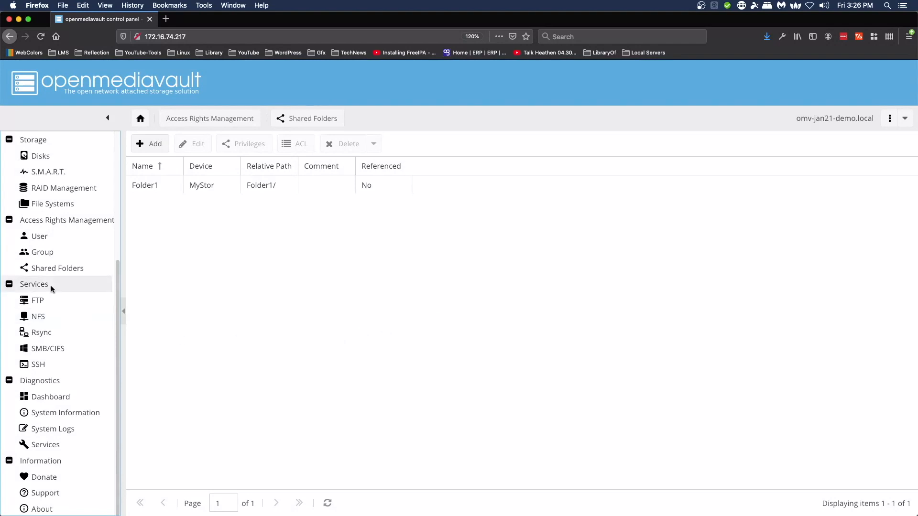
Step: Add and save the group SpecialAccess, widening the Name column so it shows fully
click(39, 253)
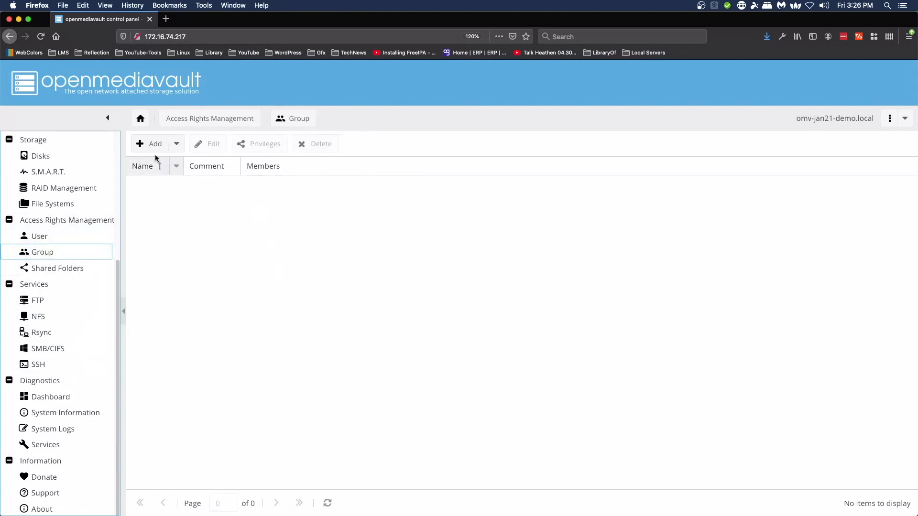
click(156, 151)
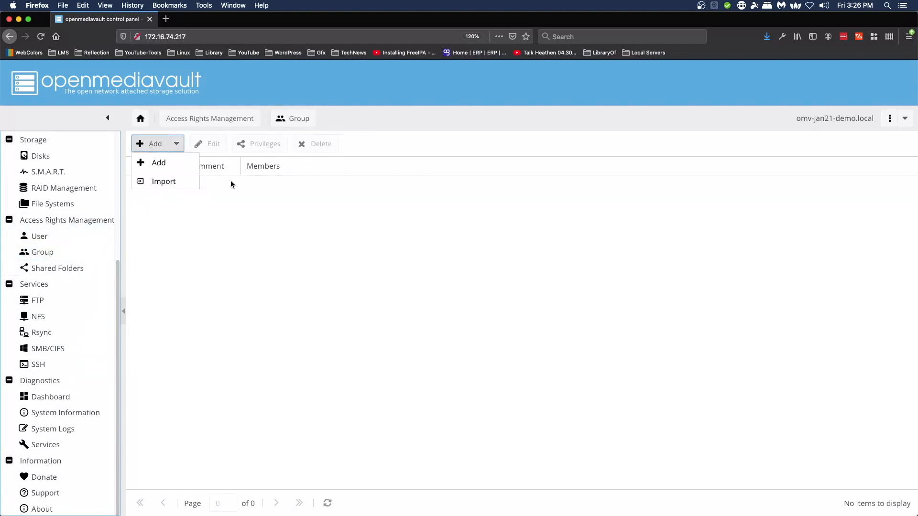
click(174, 164)
click(442, 249)
text(SpecialAccess)
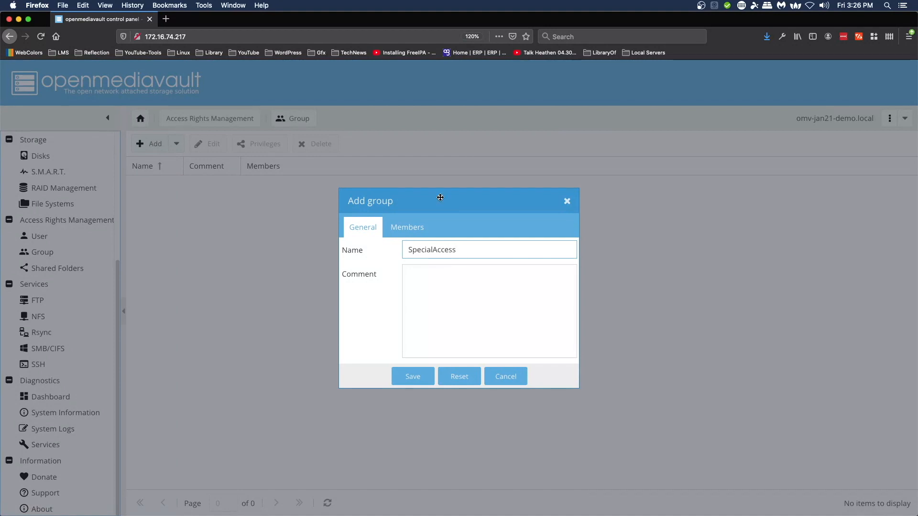
click(419, 381)
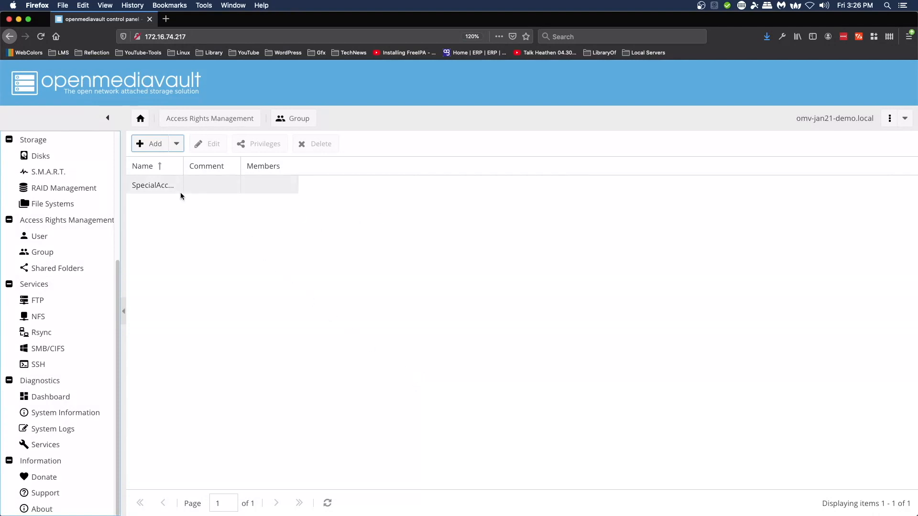
drag(192, 165, 218, 166)
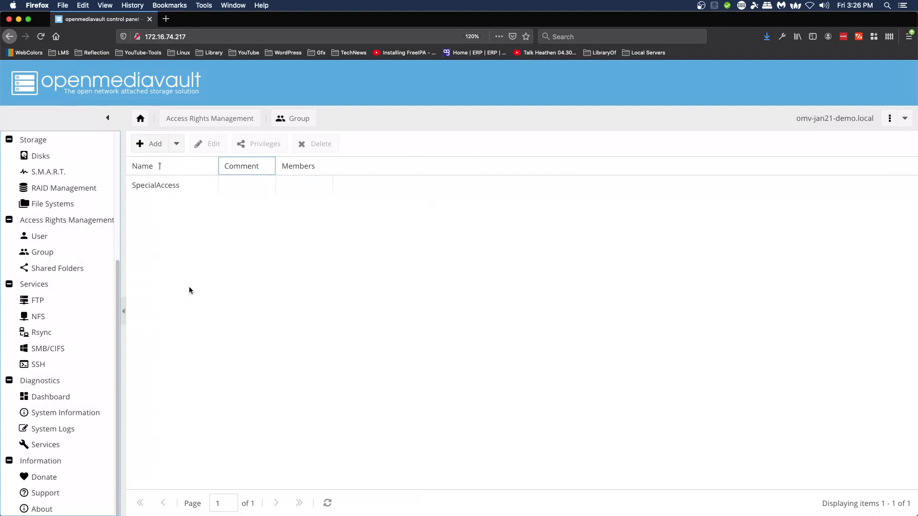
click(31, 238)
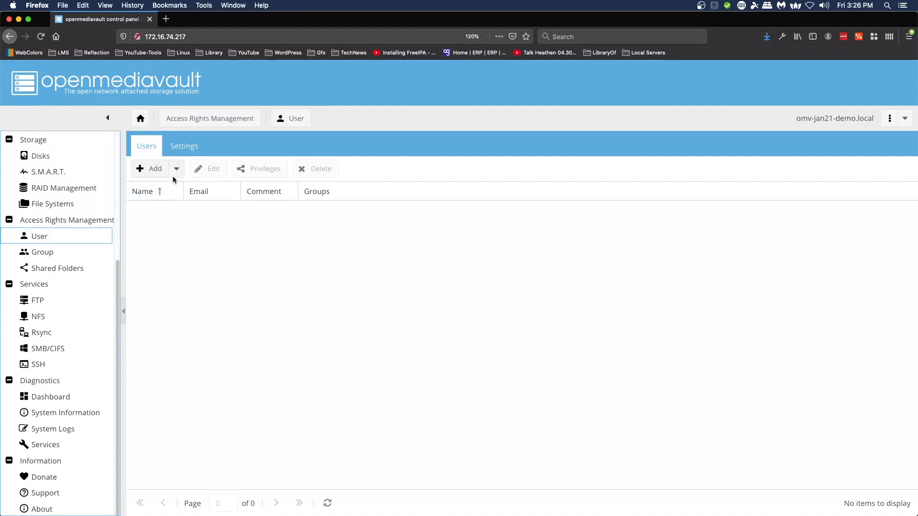
Step: Create user bill with a password, confirmed twice, and save it
click(162, 169)
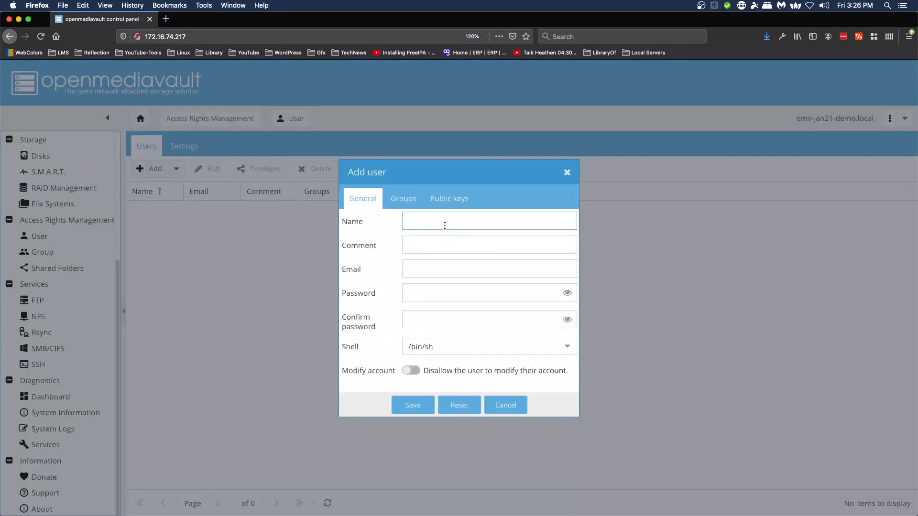
text(bill)
click(432, 296)
text(**********)
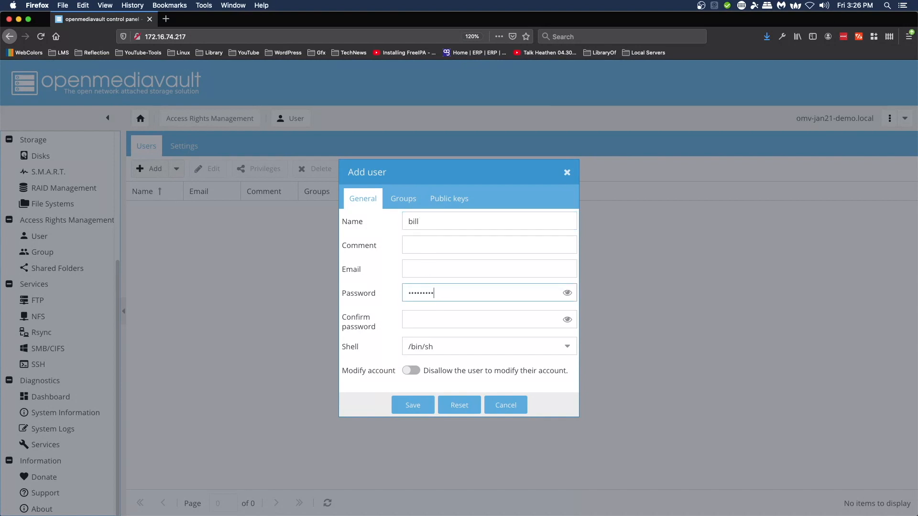
key(Tab)
text(***********)
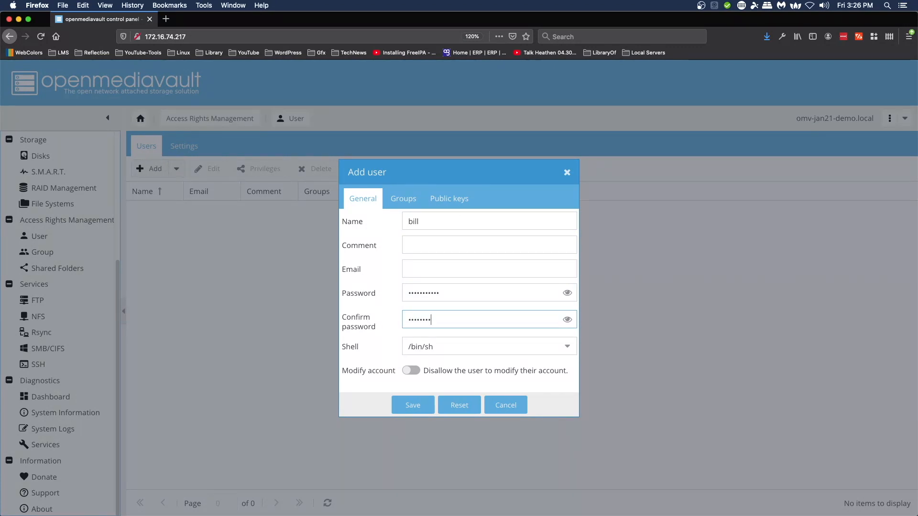
click(415, 408)
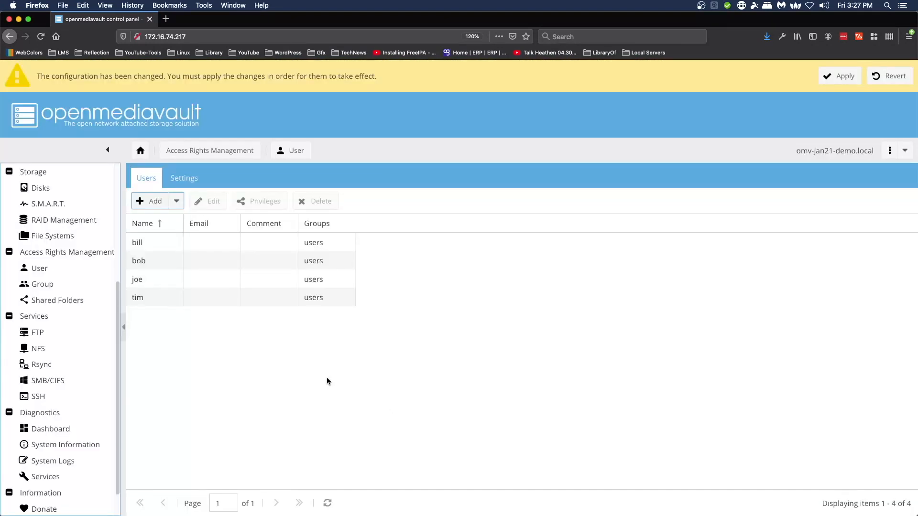
Step: Apply the pending configuration changes and return to the Group page
click(858, 83)
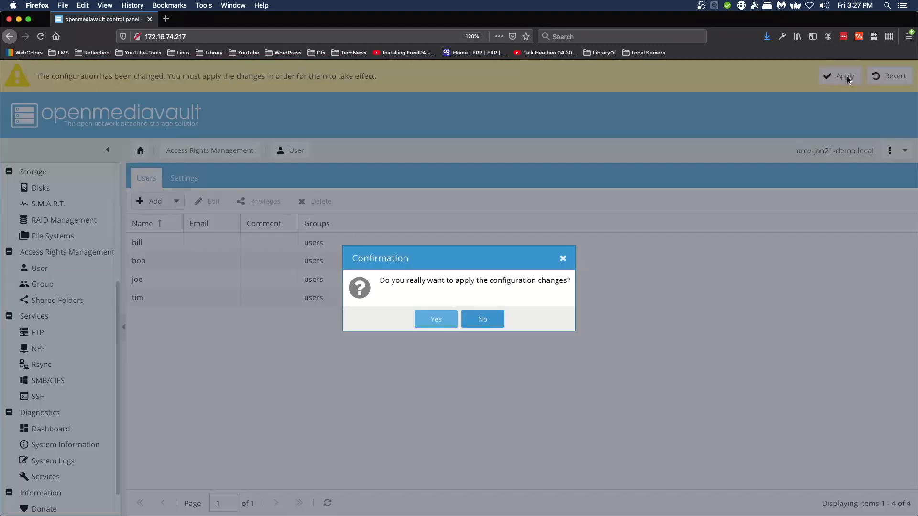
click(437, 317)
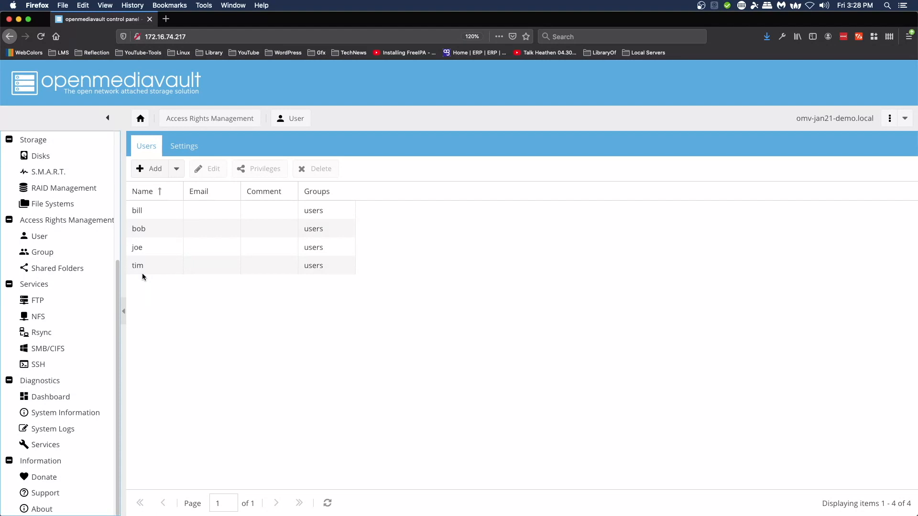
click(40, 252)
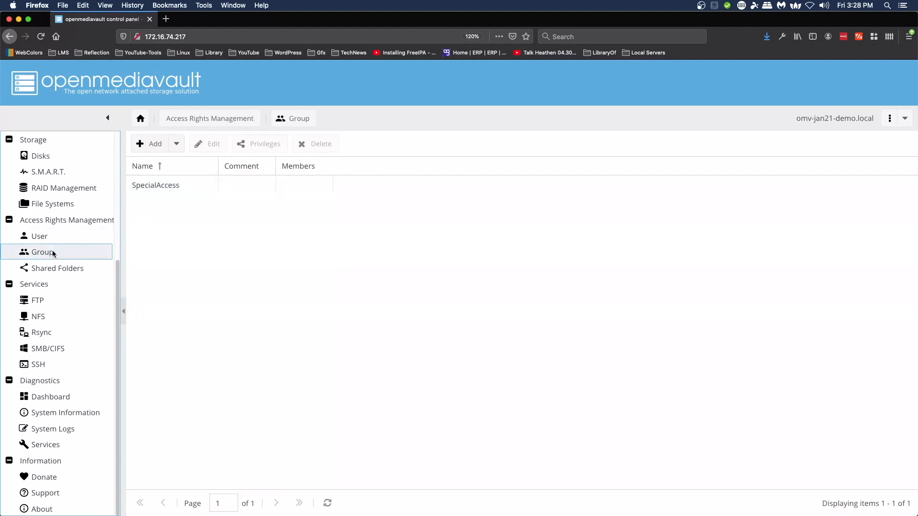
Step: Add joe and tim as SpecialAccess members, save, and bring up the group's shared folder privileges
click(158, 185)
click(212, 145)
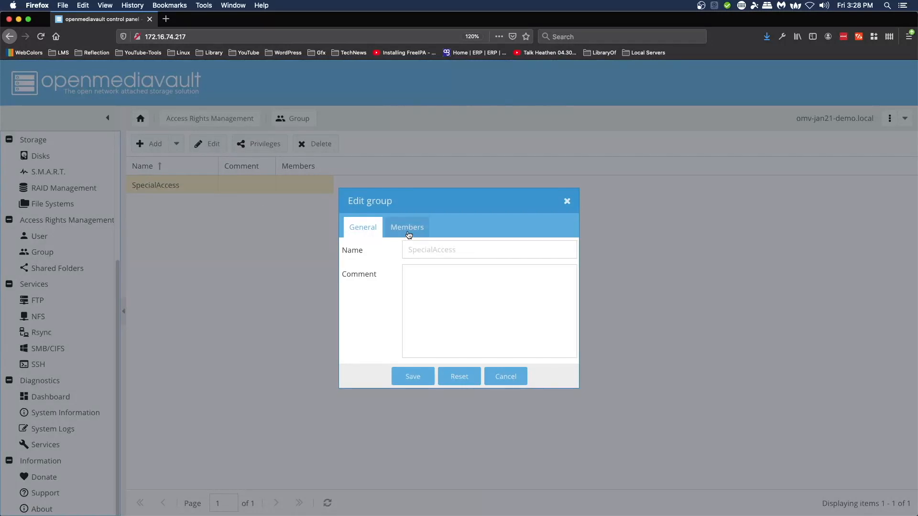
click(407, 234)
click(348, 322)
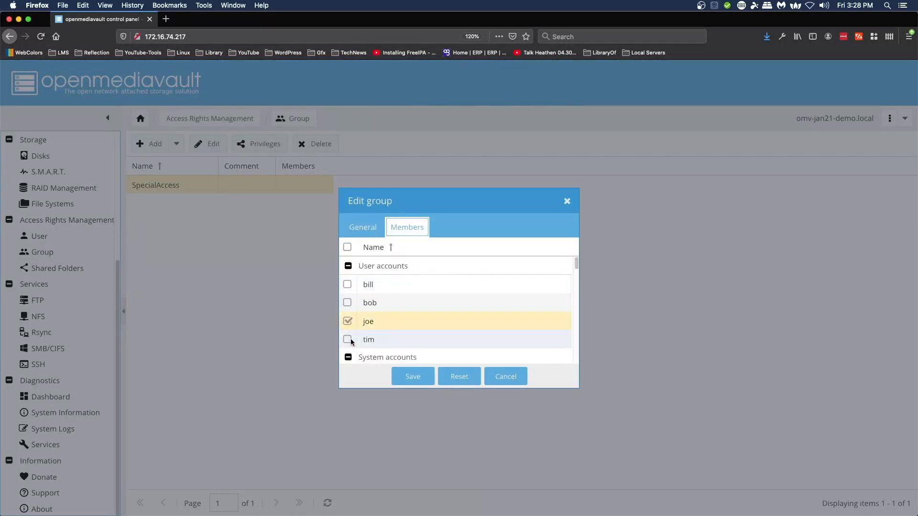
click(348, 340)
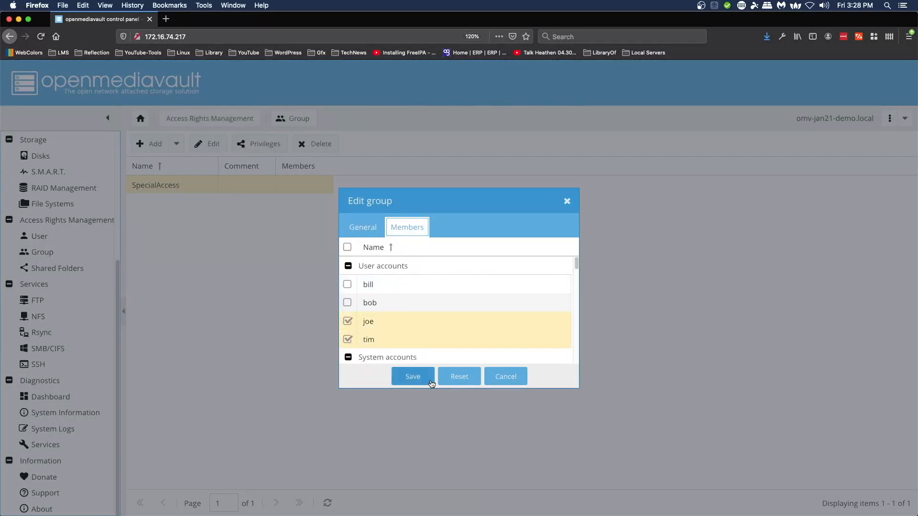
click(414, 378)
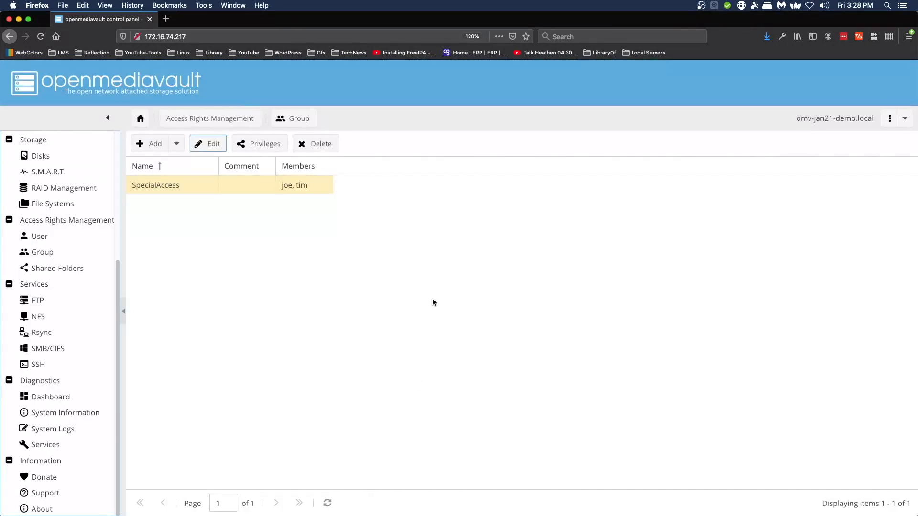
click(271, 143)
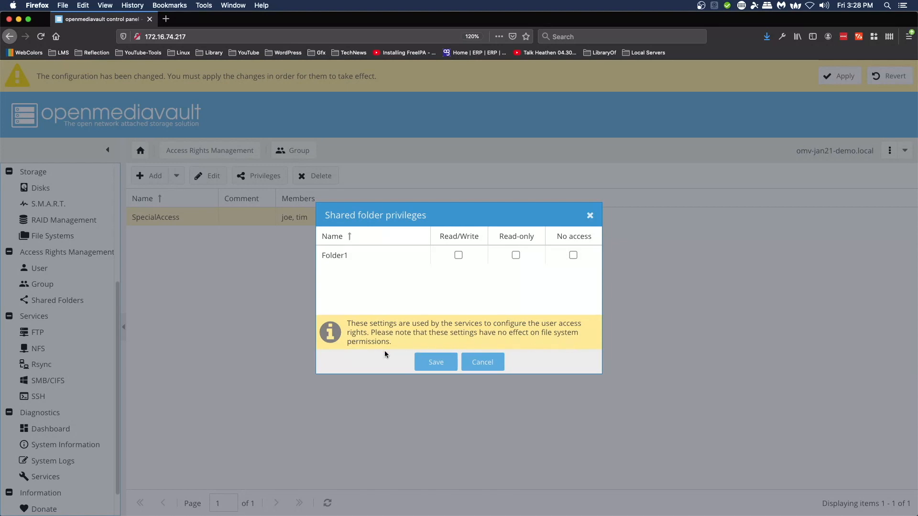
Step: Close the privileges dialog unchanged and apply the pending group changes
click(486, 365)
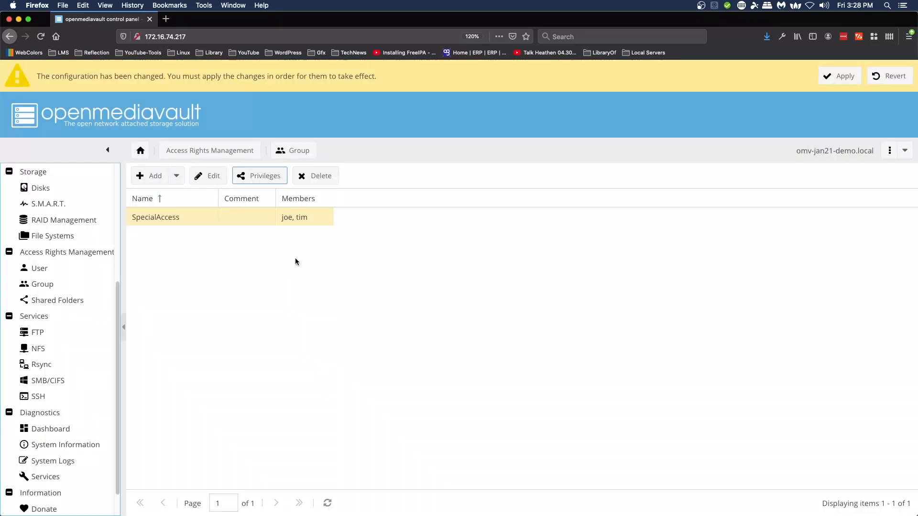
click(843, 77)
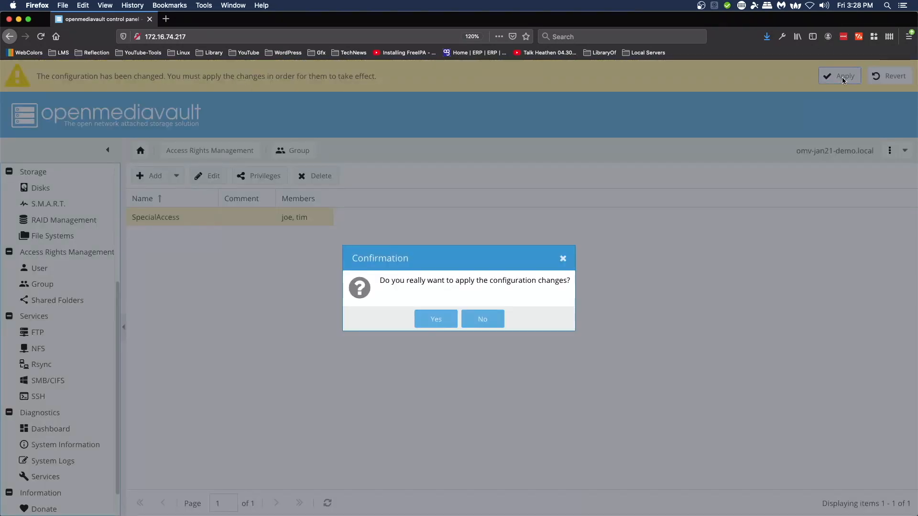
click(430, 320)
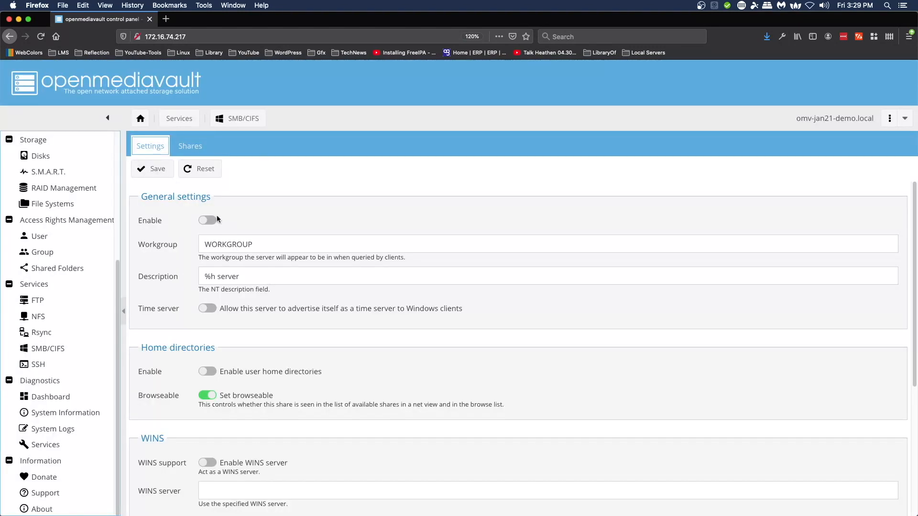
Step: Enable SMB/CIFS, apply it, and go to the Shared Folders list
click(209, 222)
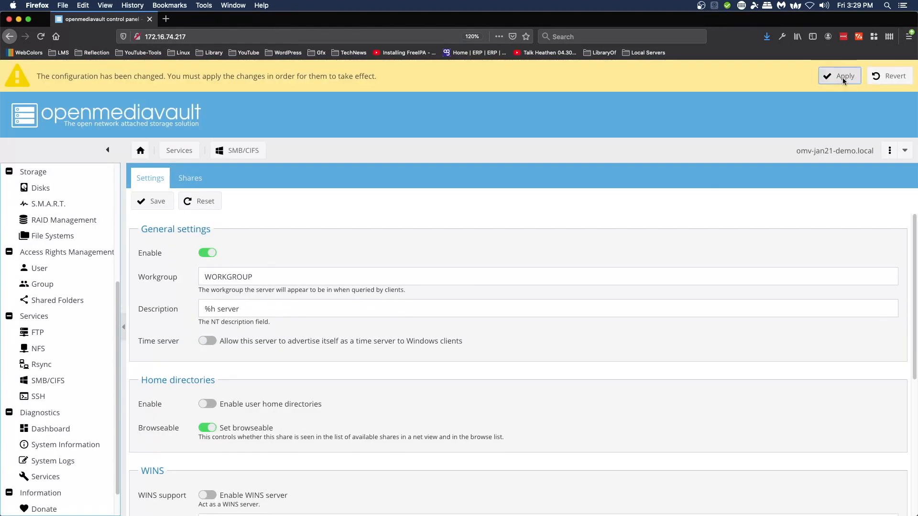
click(842, 79)
click(435, 320)
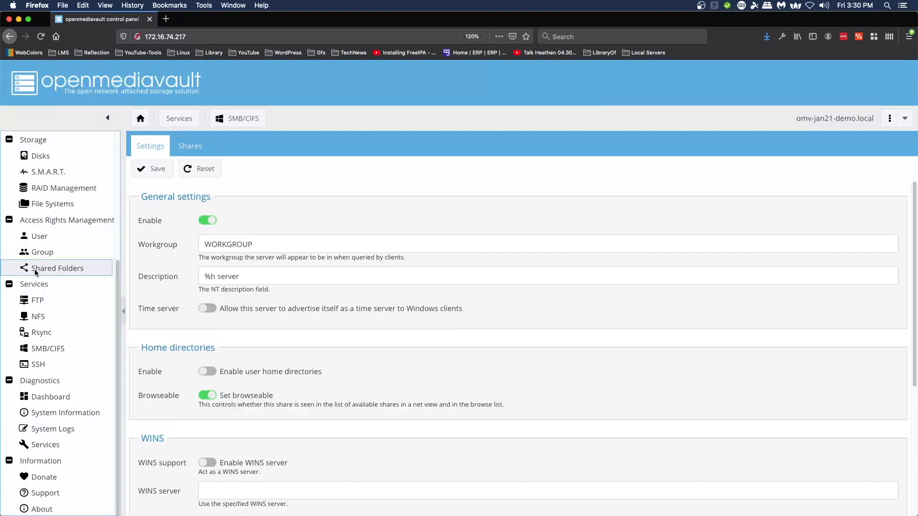
click(43, 268)
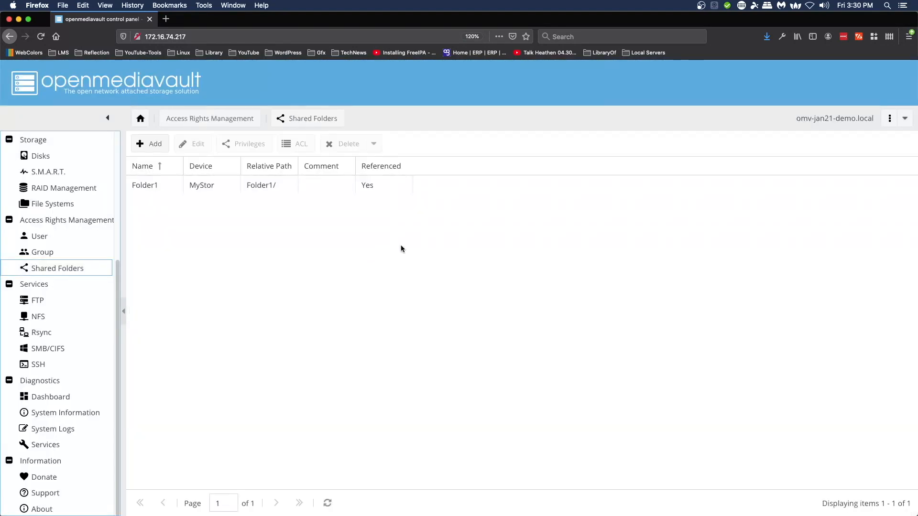
Step: Grant SpecialAccess Read/Write in Folder1's ACL
click(194, 186)
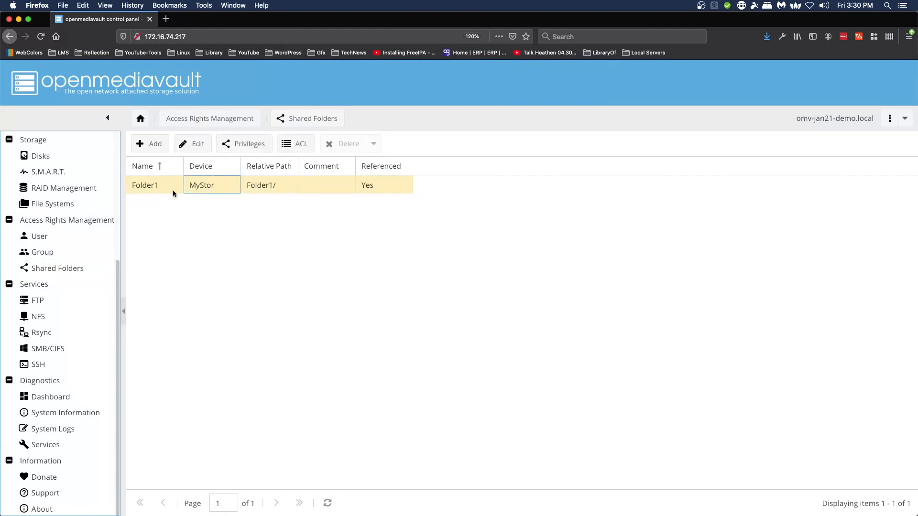
click(294, 144)
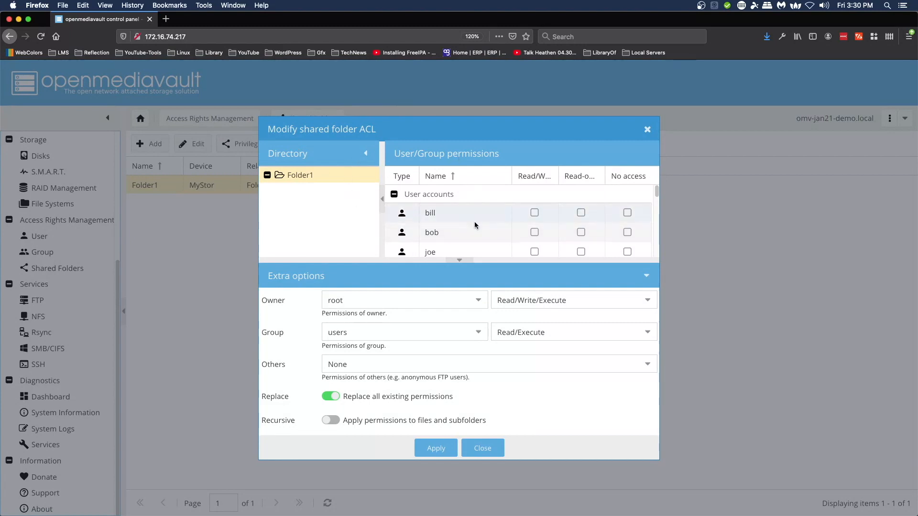
scroll(496, 229, down, 3)
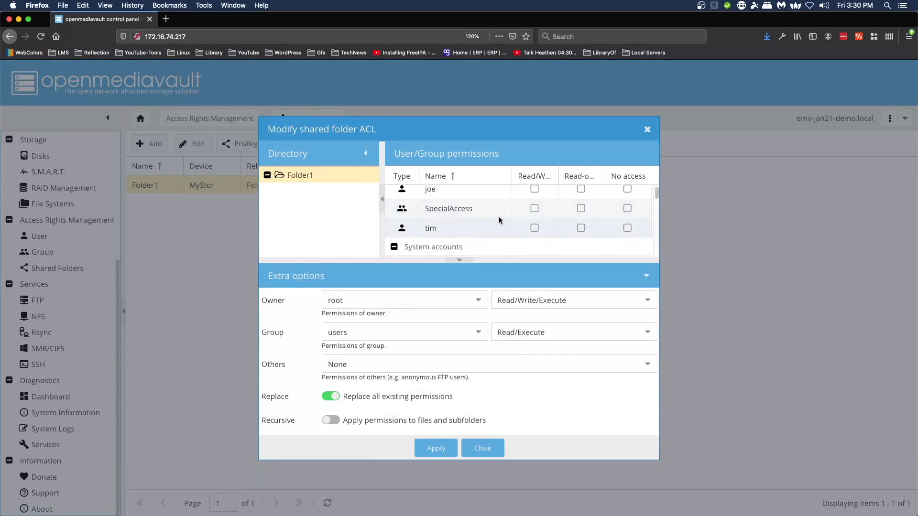
click(535, 209)
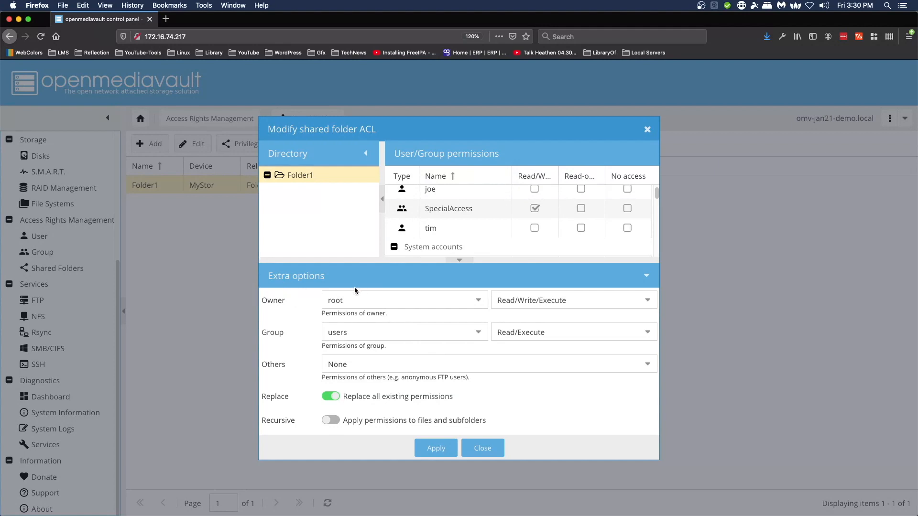
Step: Make SpecialAccess Folder1's owning group with Read/Write/Execute and apply the ACL
click(479, 333)
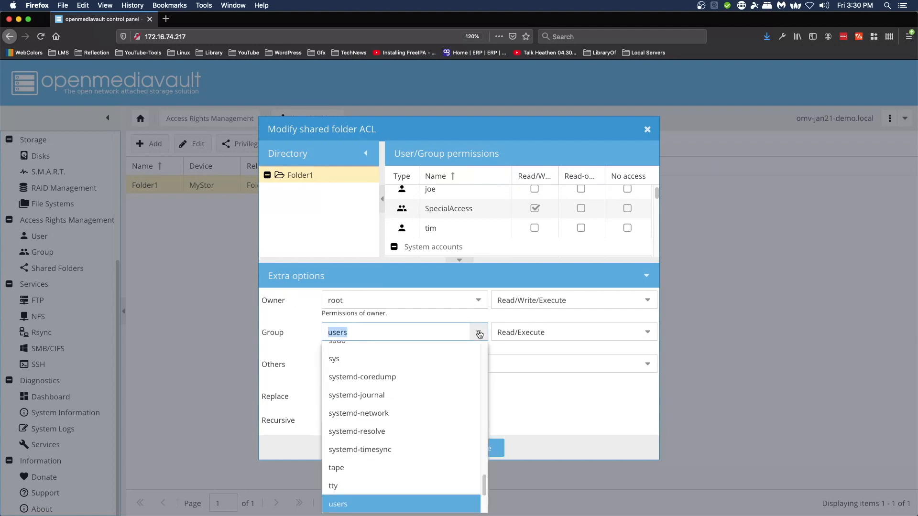
scroll(460, 389, up, 3)
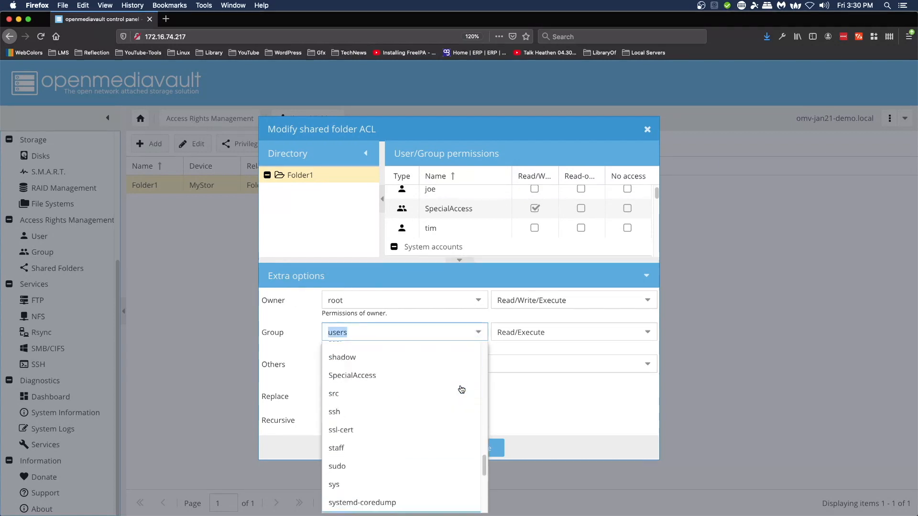
scroll(462, 390, up, 3)
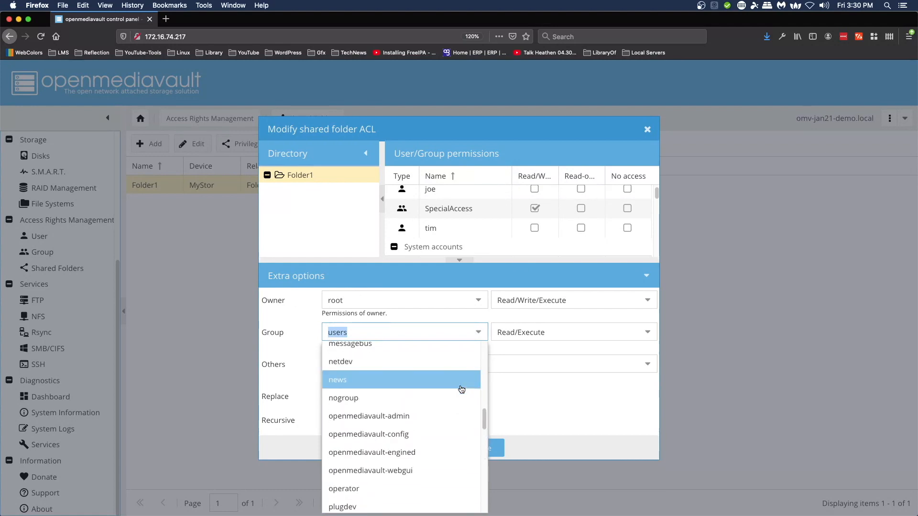
scroll(461, 390, down, 5)
click(361, 411)
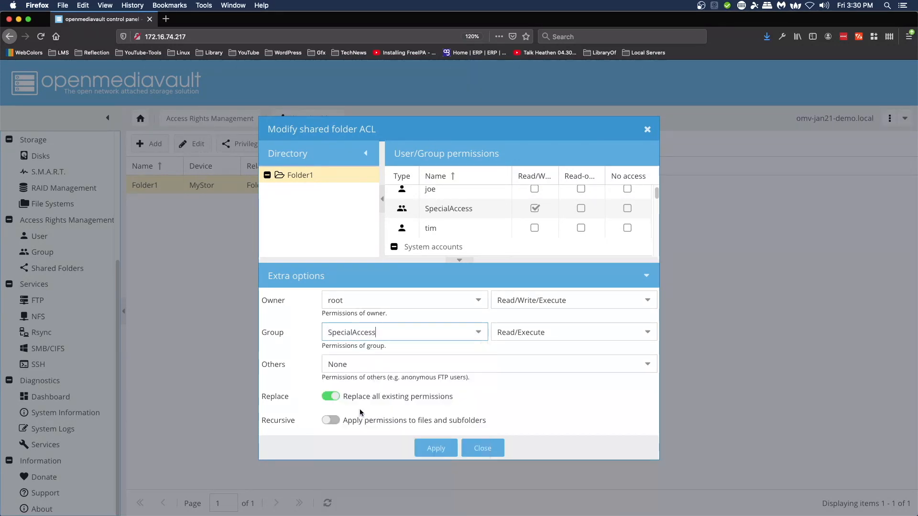
click(647, 336)
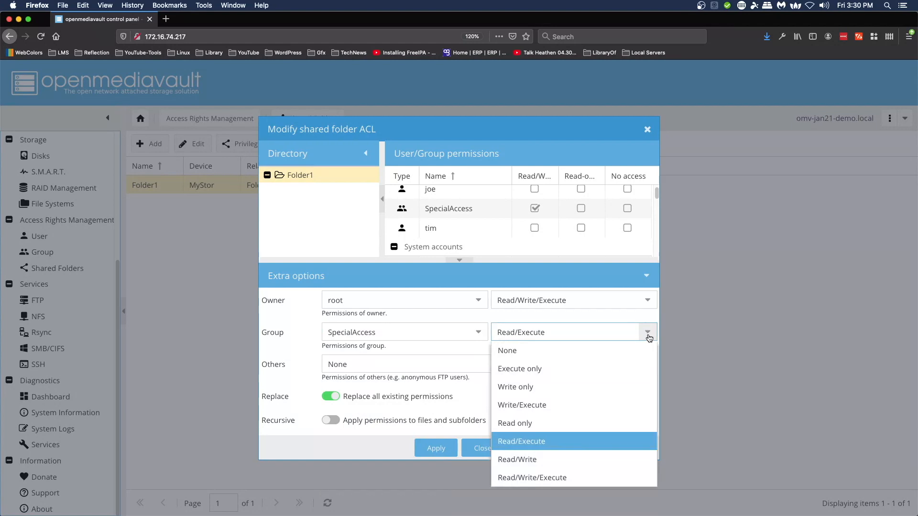
click(551, 482)
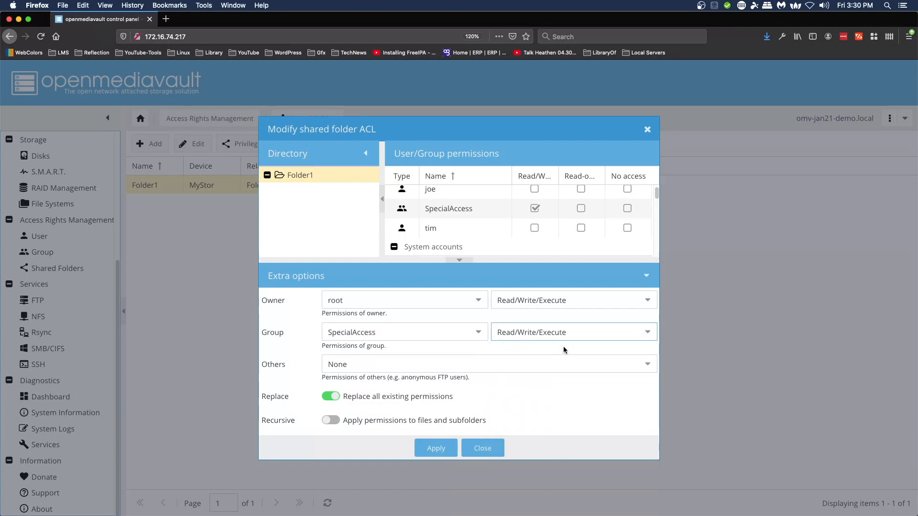
click(436, 449)
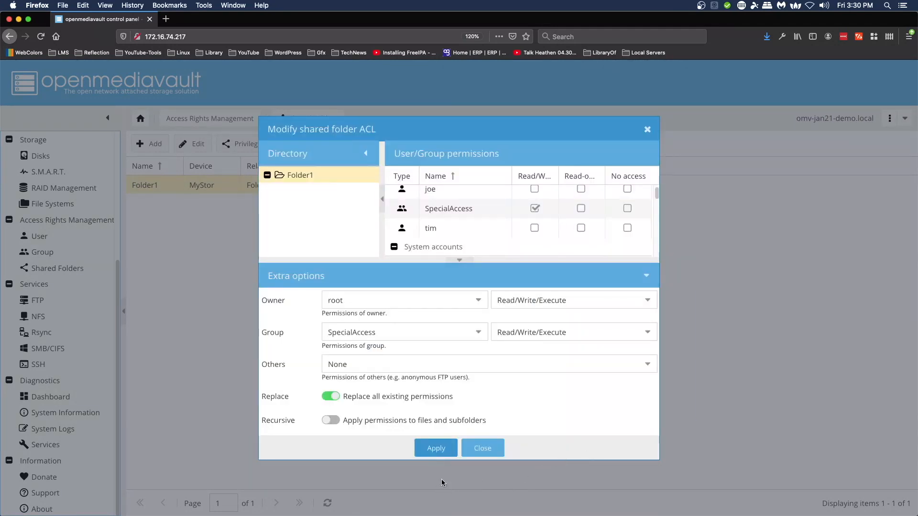
click(436, 449)
Step: Reopen Folder1's ACL to verify the settings, then close it
click(648, 130)
click(297, 144)
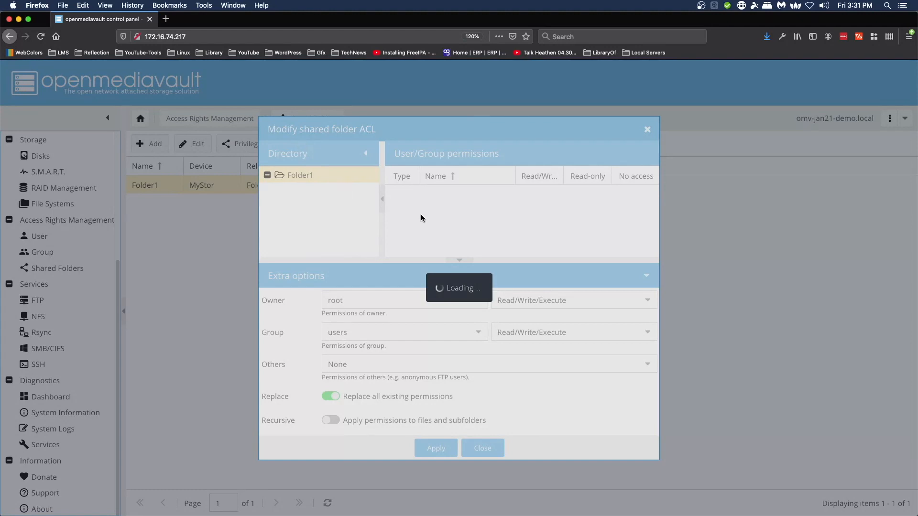
scroll(514, 243, down, 3)
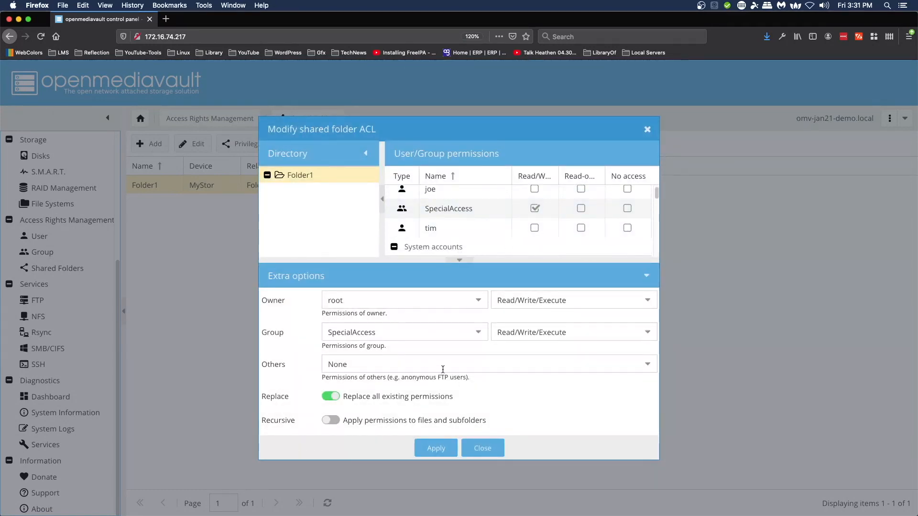
click(481, 449)
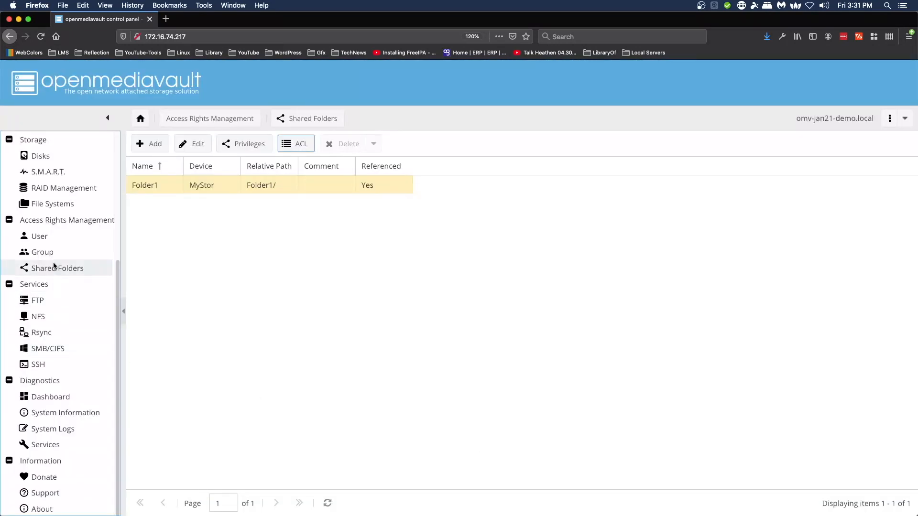
Step: Open the User page to check that joe and tim belong to SpecialAccess
click(41, 239)
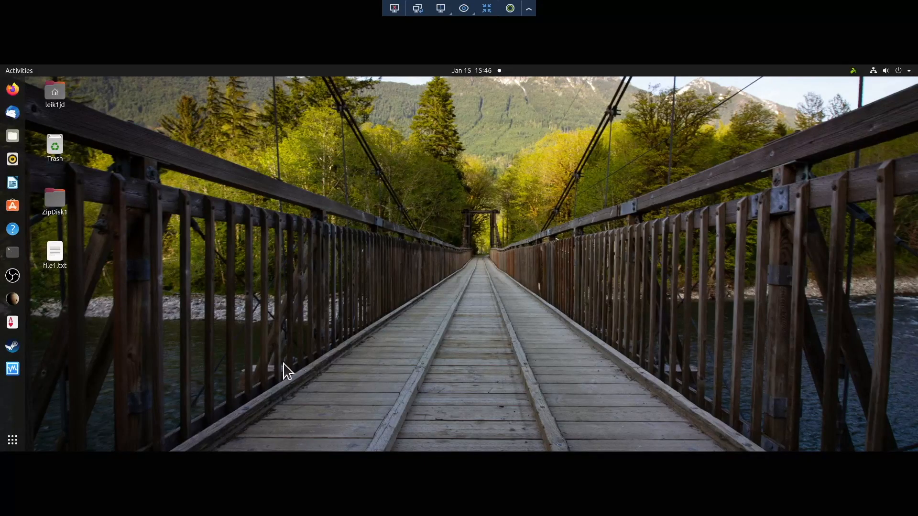
Step: In Files, browse Other Locations to the omv-jan21-demo SMB server and open Folder1
click(12, 135)
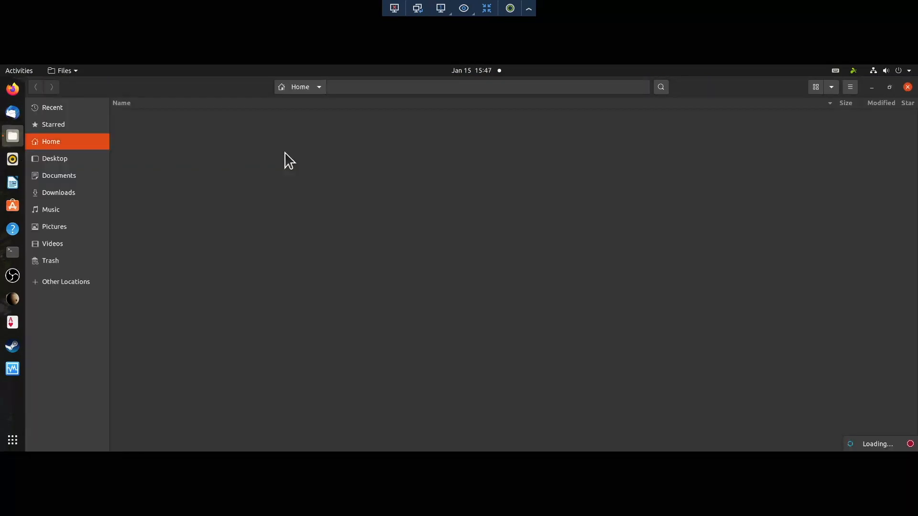
click(54, 281)
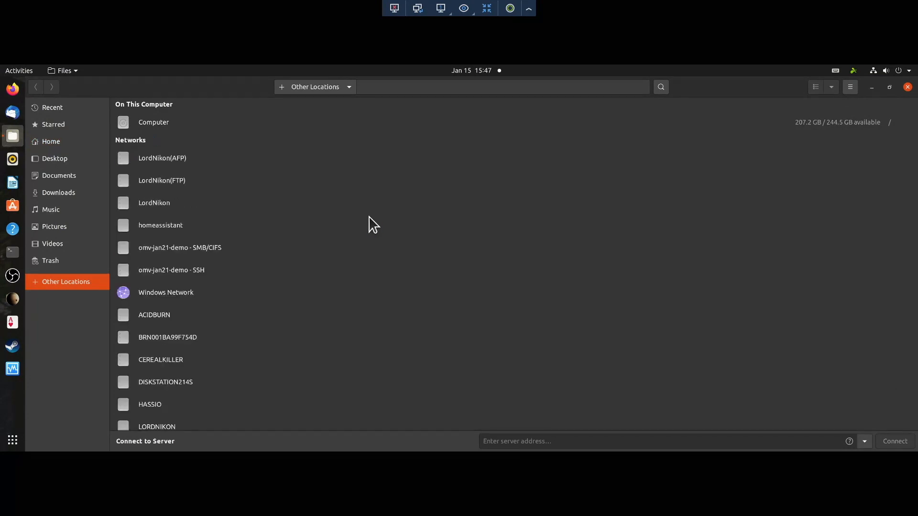
click(165, 249)
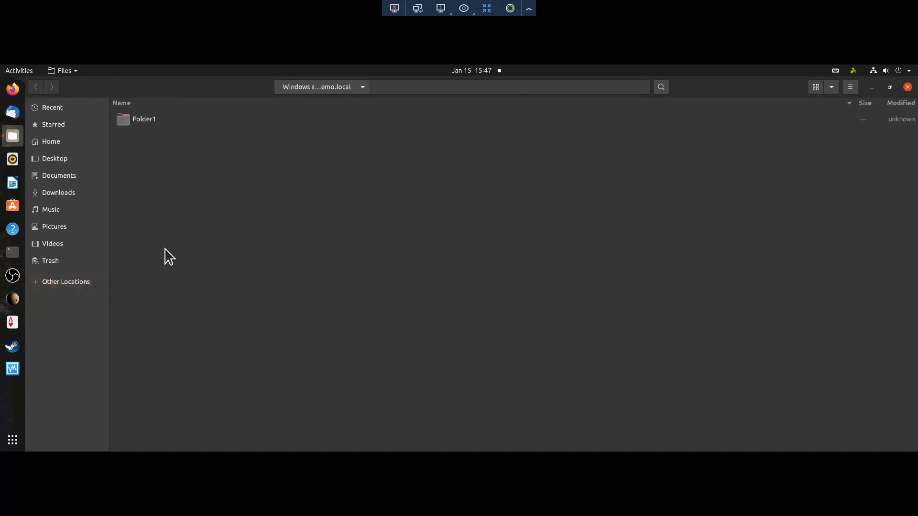
double_click(128, 123)
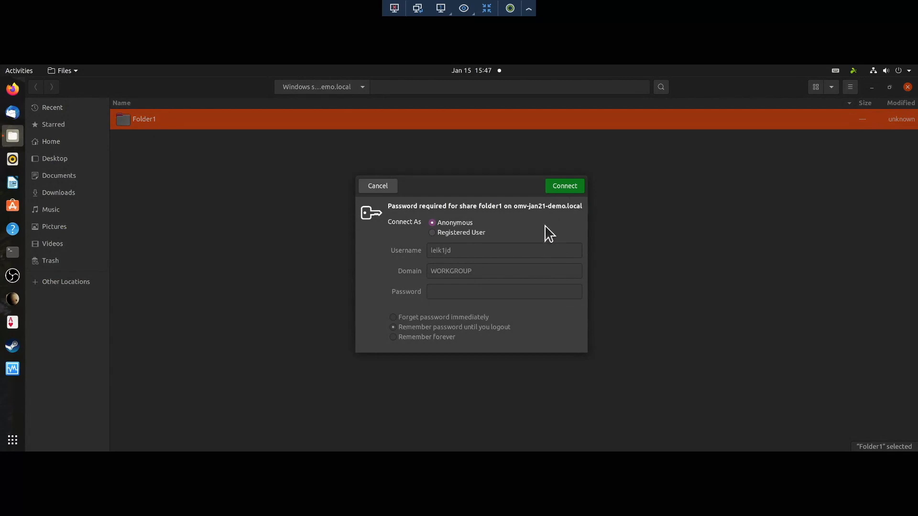
Step: Connect to folder1 as the read-only registered user, with the password forgotten immediately
click(433, 233)
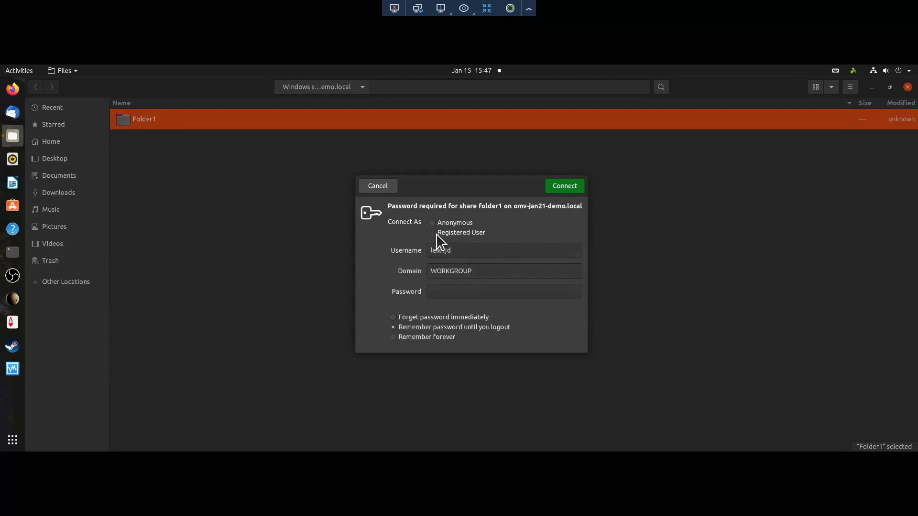
double_click(508, 251)
key(Tab)
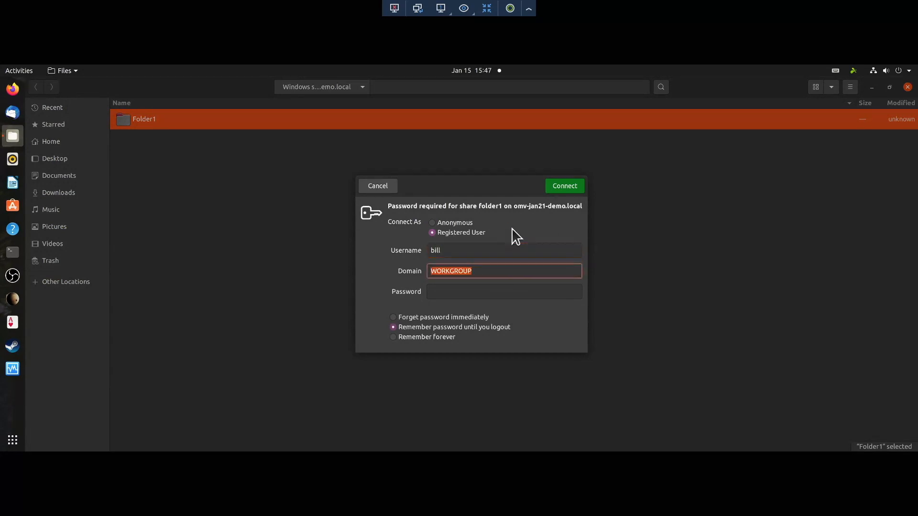
key(Tab)
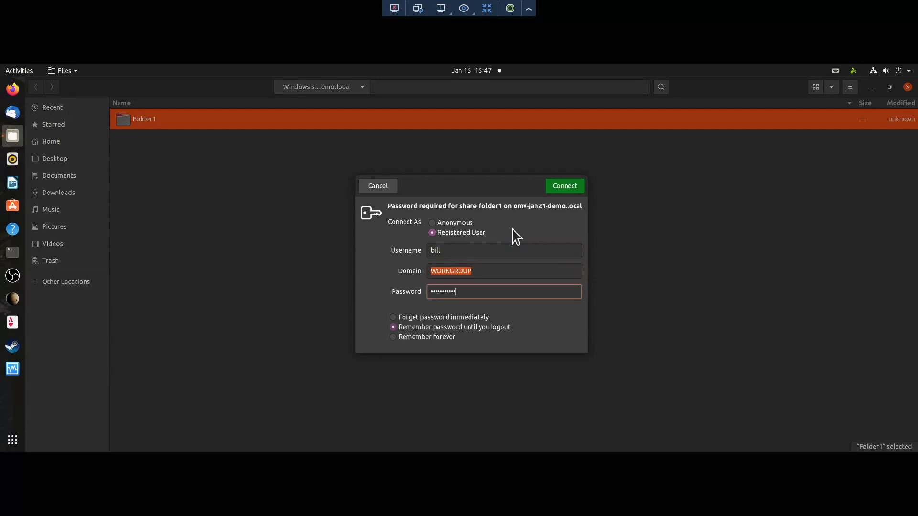
click(394, 318)
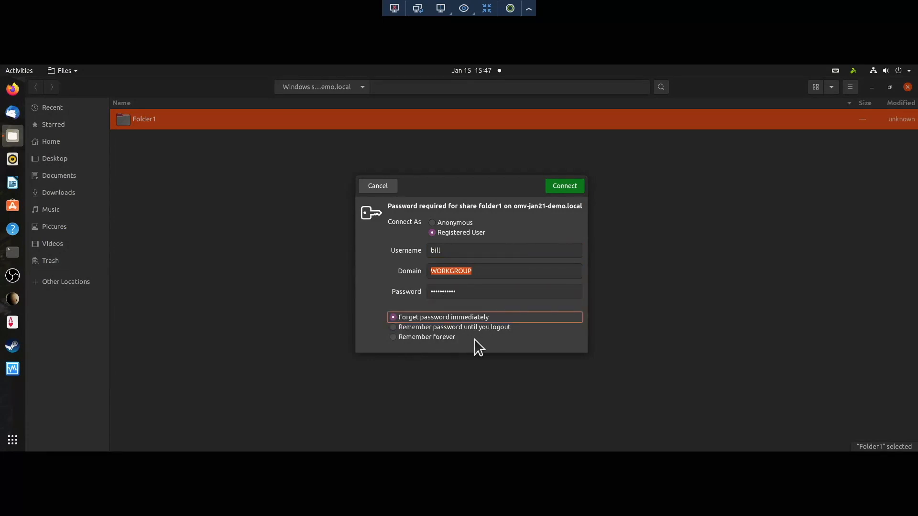
click(564, 187)
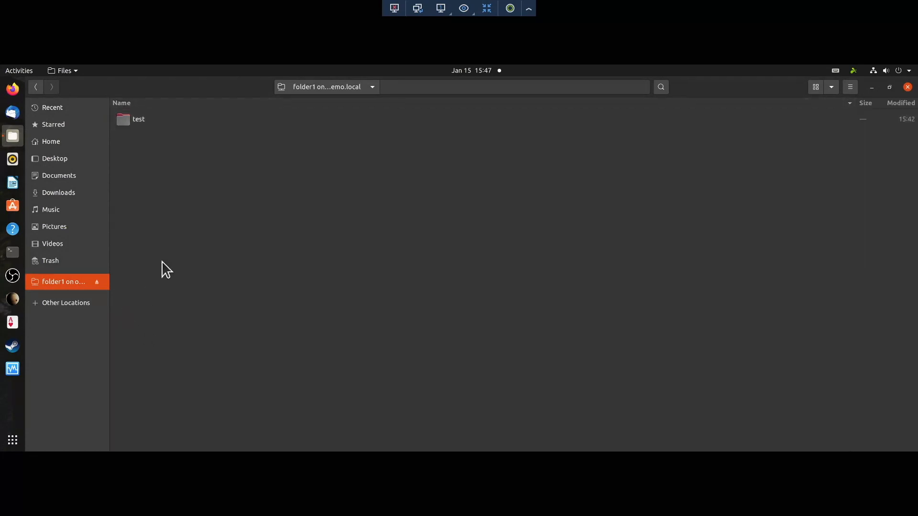
Step: Try creating folder test2 in folder1, dismiss the permission-denied error, and unmount the share
right_click(137, 150)
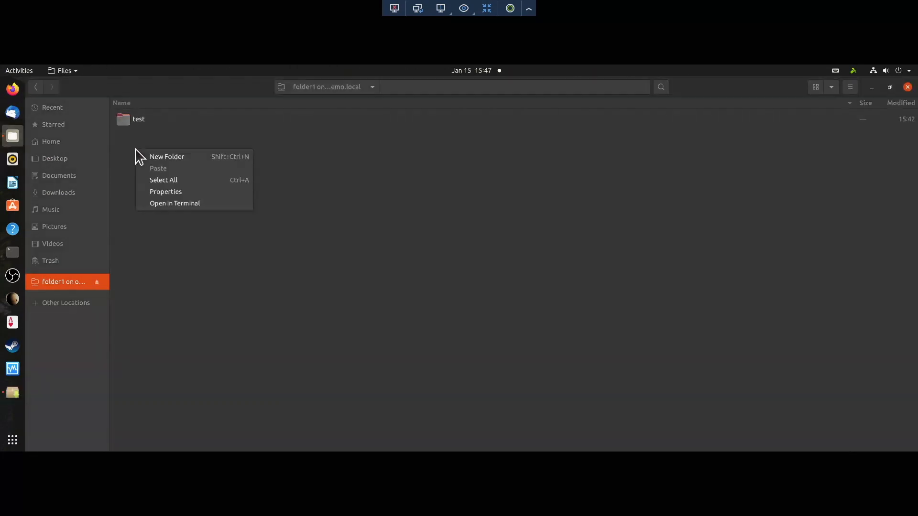
click(194, 159)
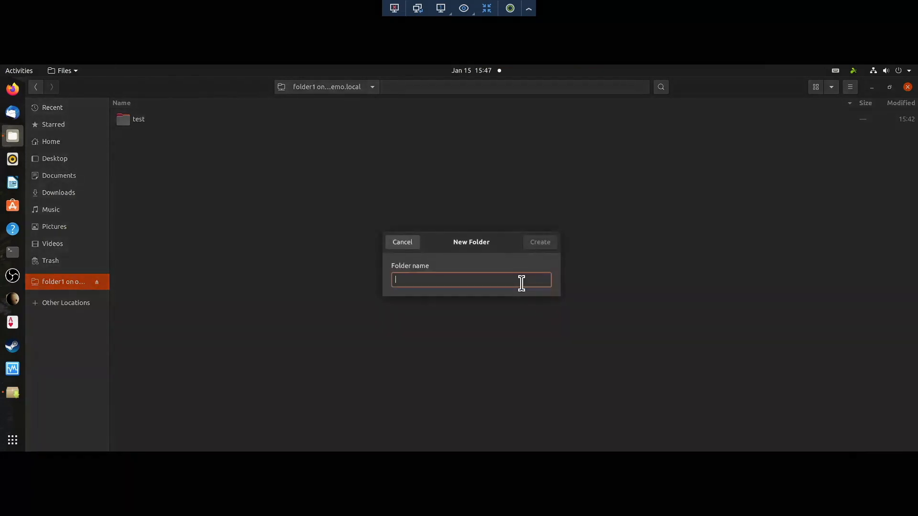
text(test2)
key(Return)
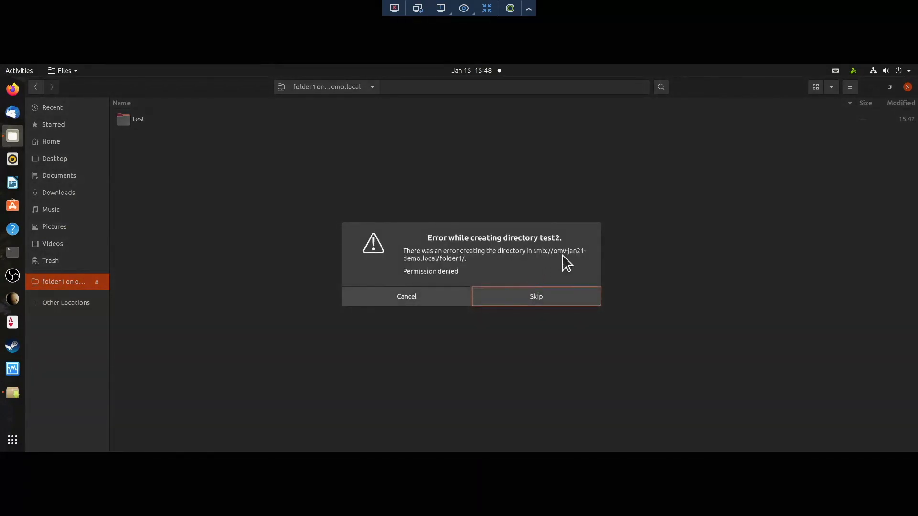
click(436, 302)
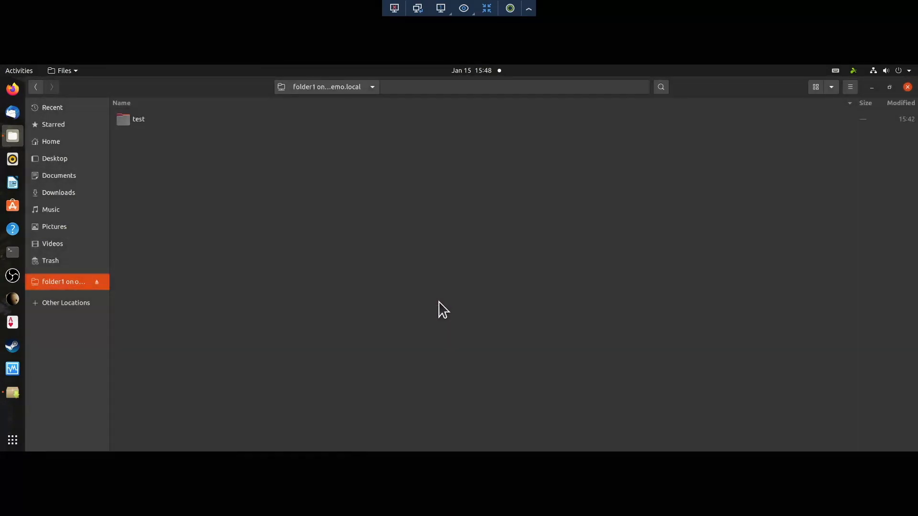
click(96, 282)
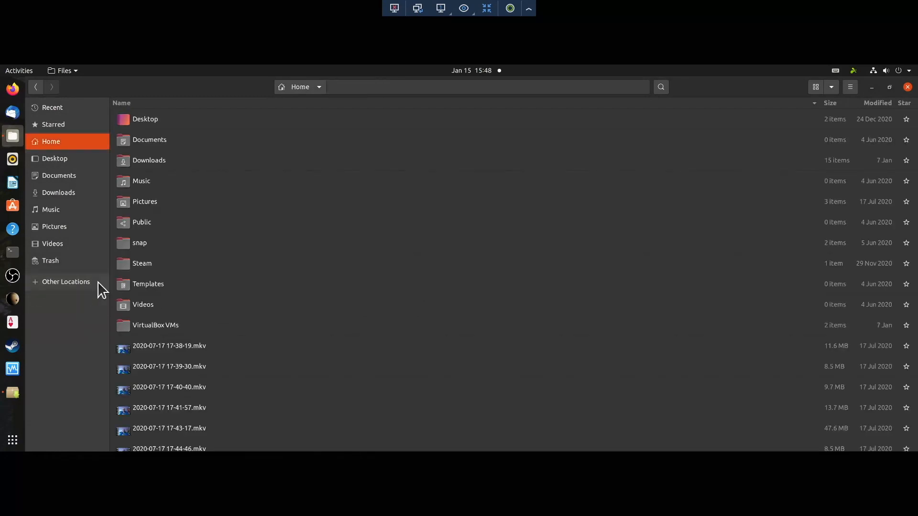
Step: Reopen Folder1 from network locations and connect as a second registered user, forgetting the password immediately
click(41, 286)
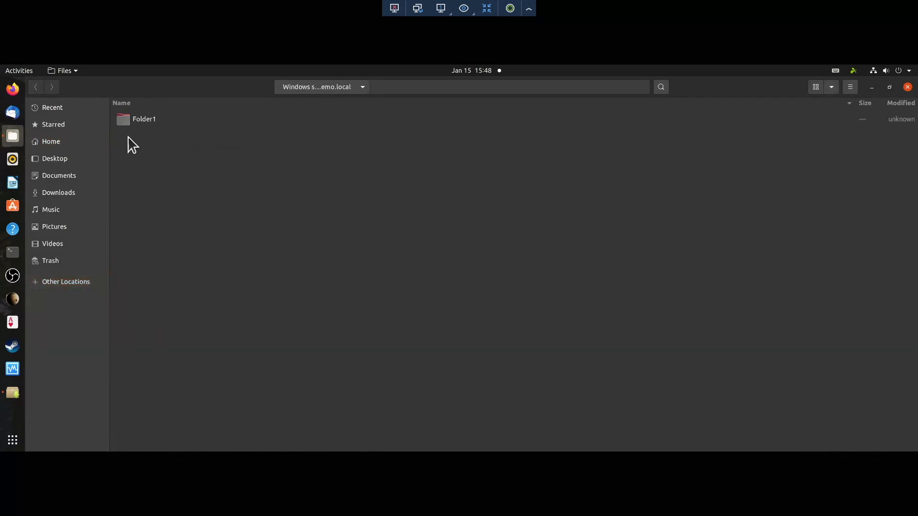
double_click(139, 125)
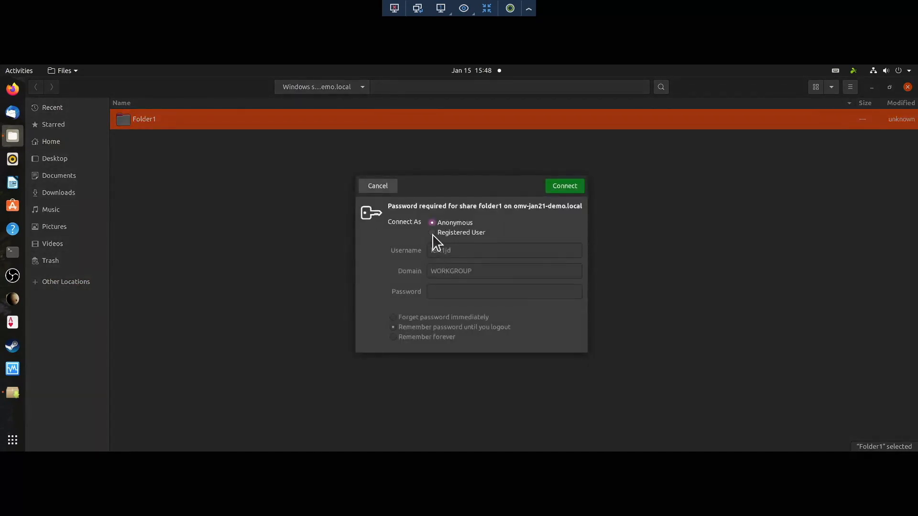
click(433, 233)
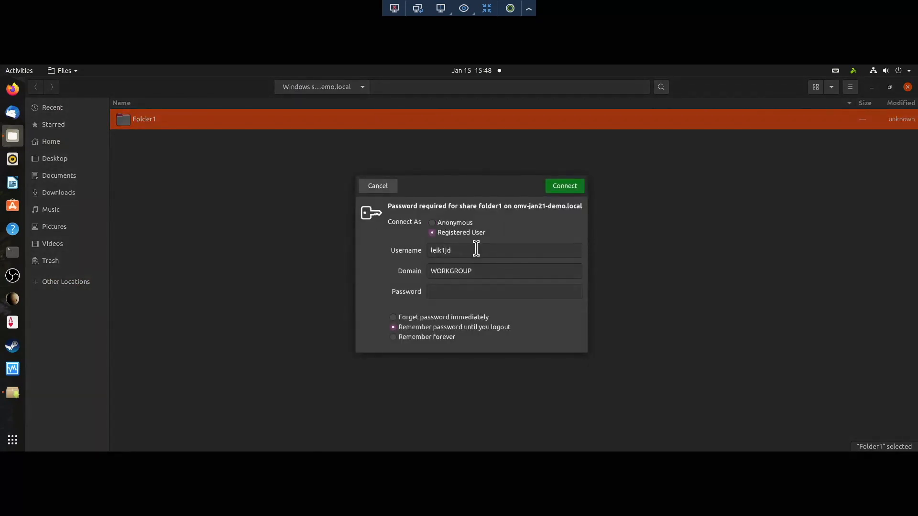
double_click(477, 249)
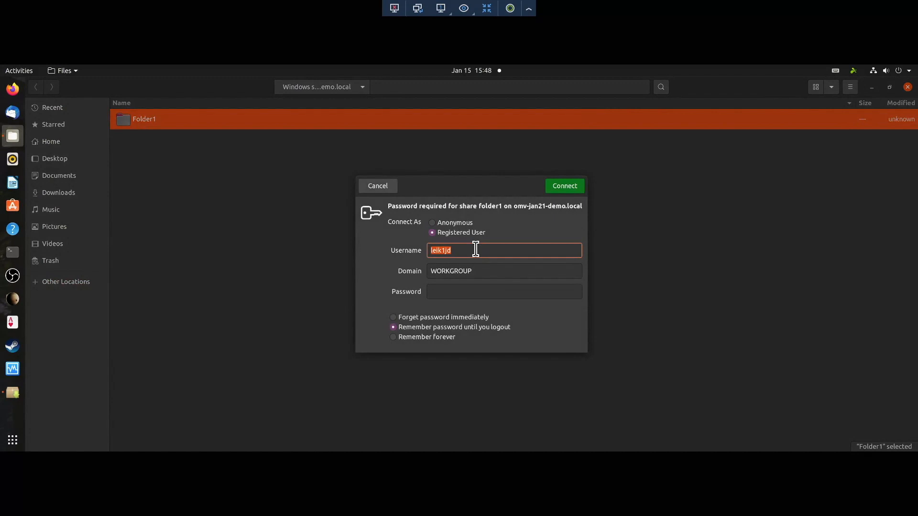
key(Tab)
key(Tab)
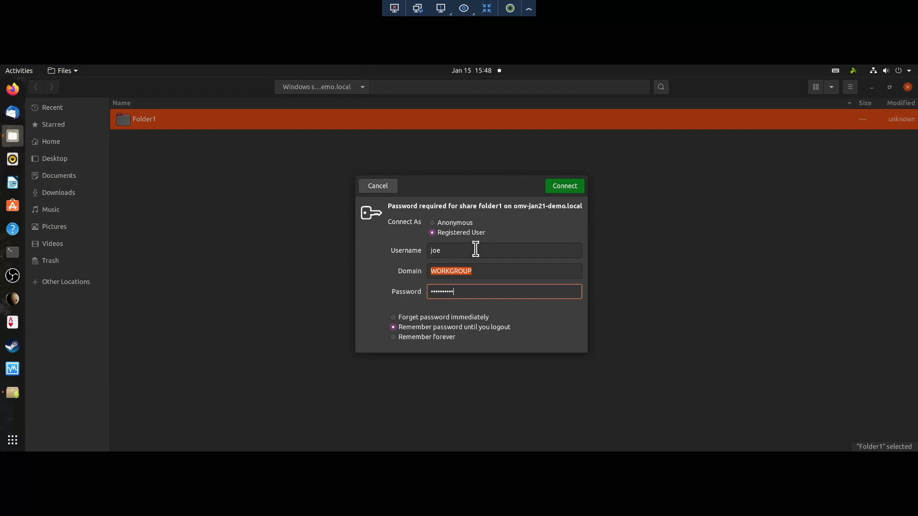
click(394, 318)
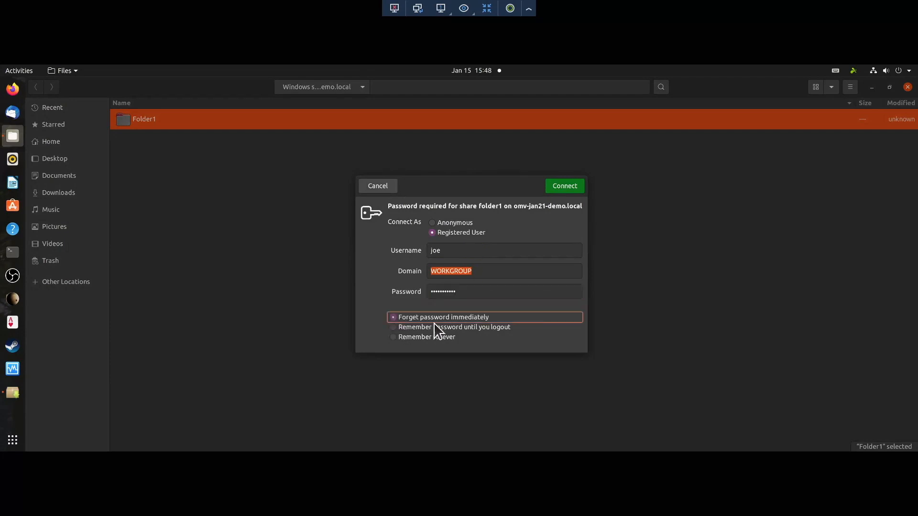
click(566, 187)
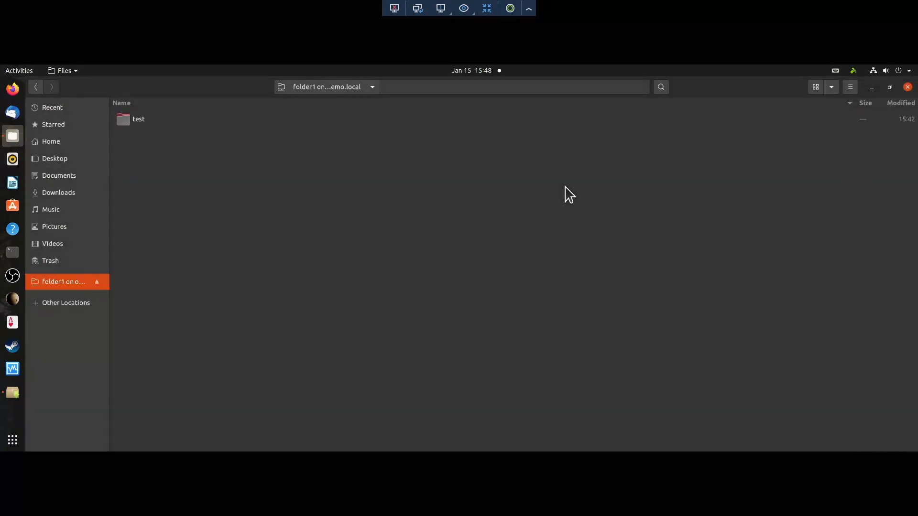
Step: Check the test folder, then create a new folder test2 in folder1
double_click(138, 124)
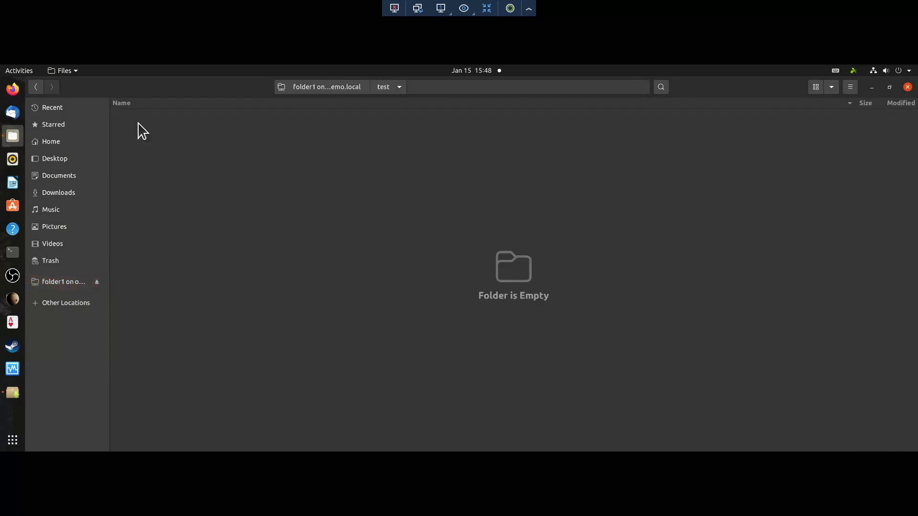
click(336, 90)
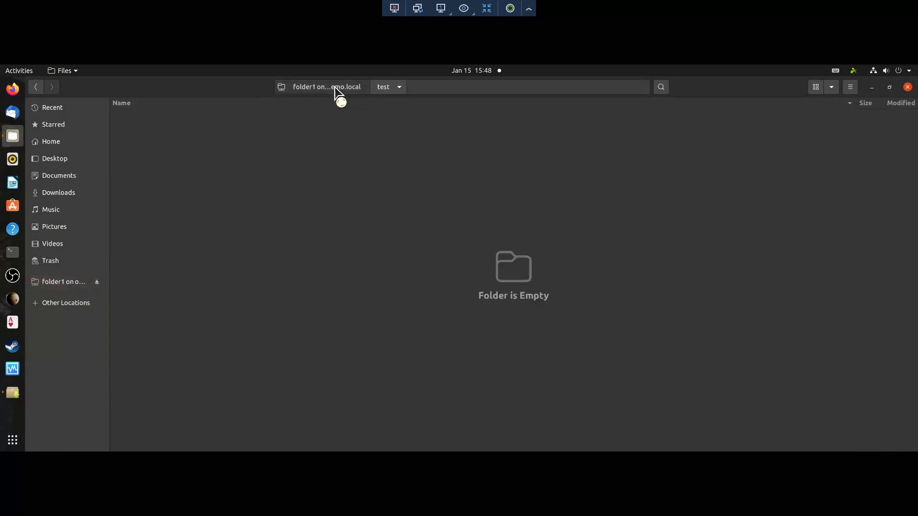
right_click(165, 161)
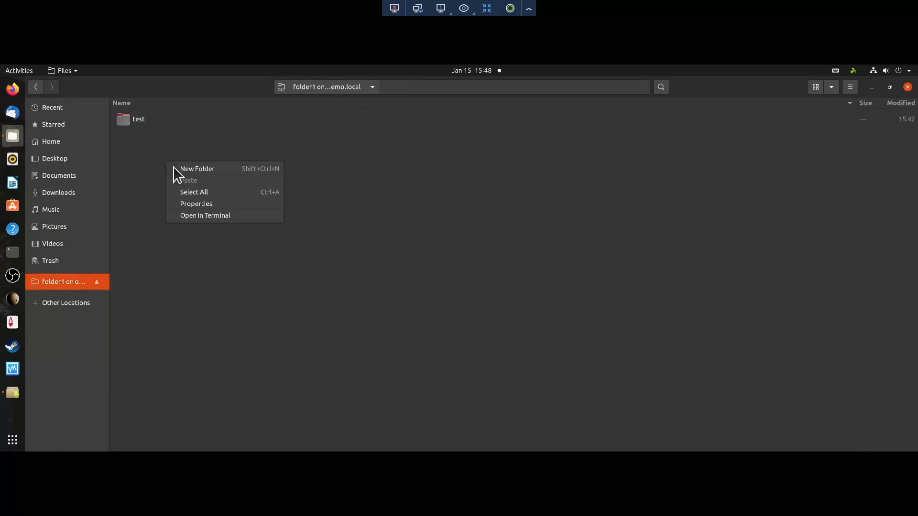
click(191, 170)
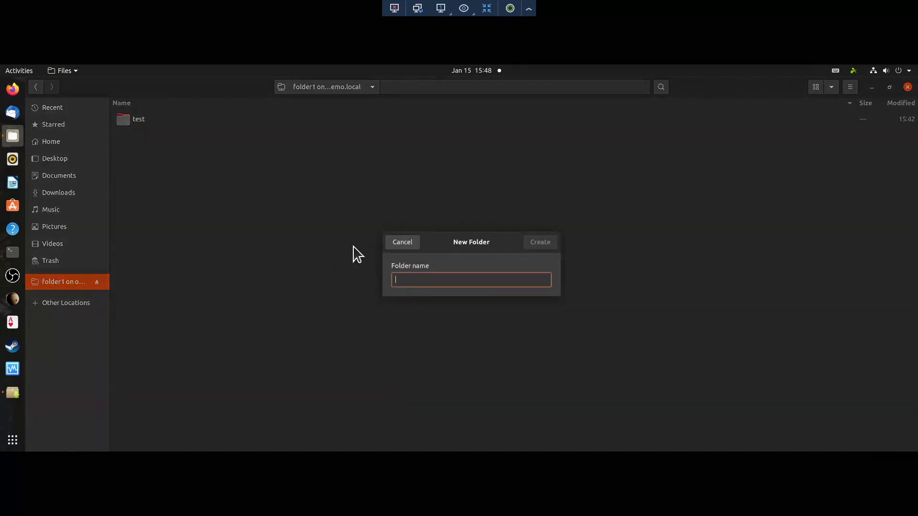
text(test2)
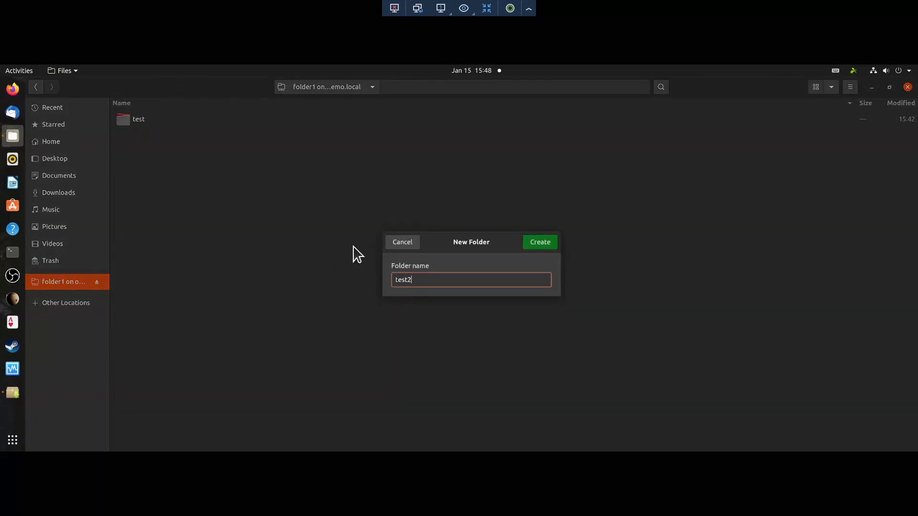
click(548, 243)
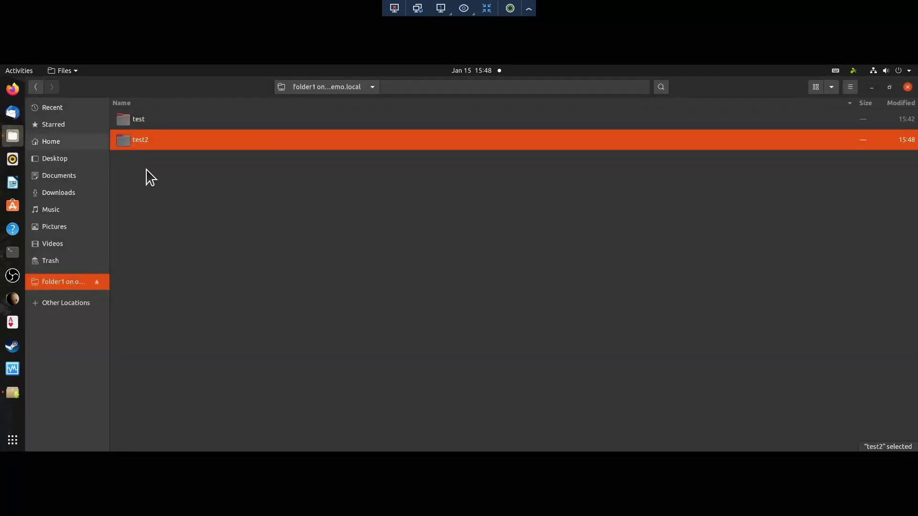
click(186, 174)
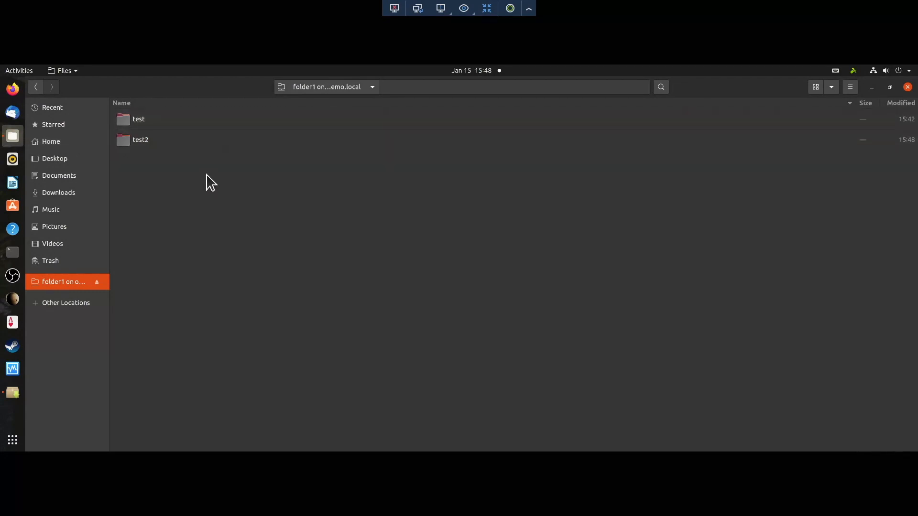
Step: Permanently delete the test2 and test folders, confirming each deletion
right_click(139, 150)
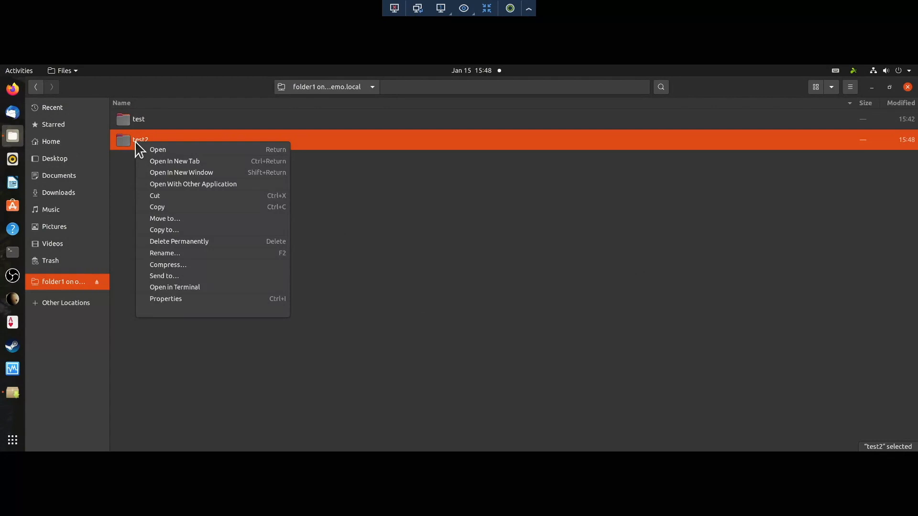
click(176, 244)
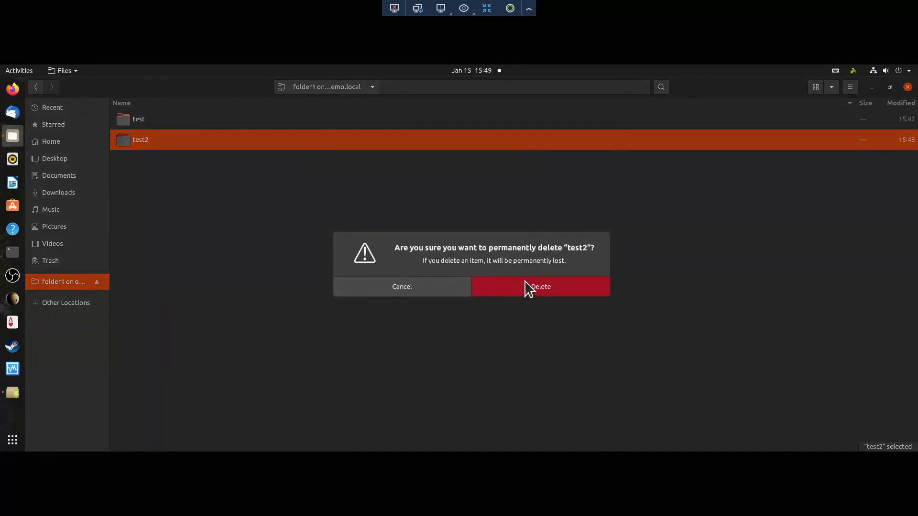
click(508, 286)
right_click(161, 123)
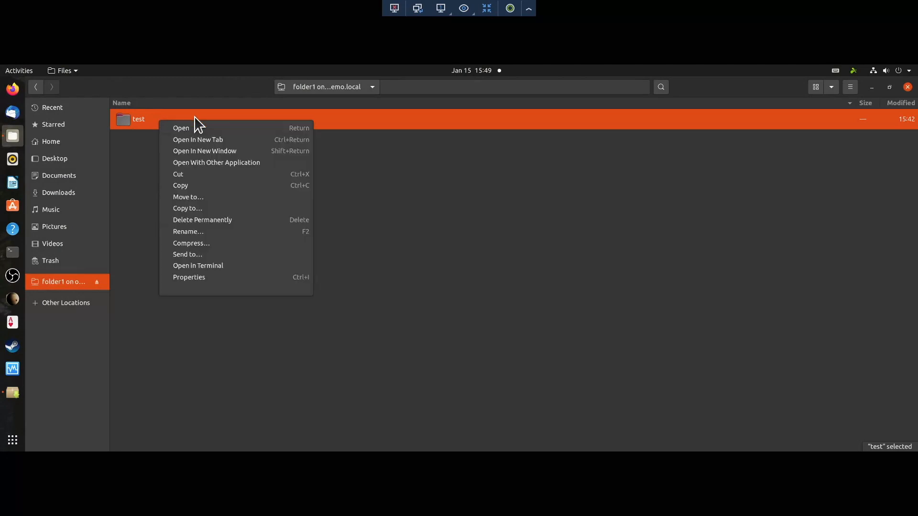
click(223, 220)
click(517, 290)
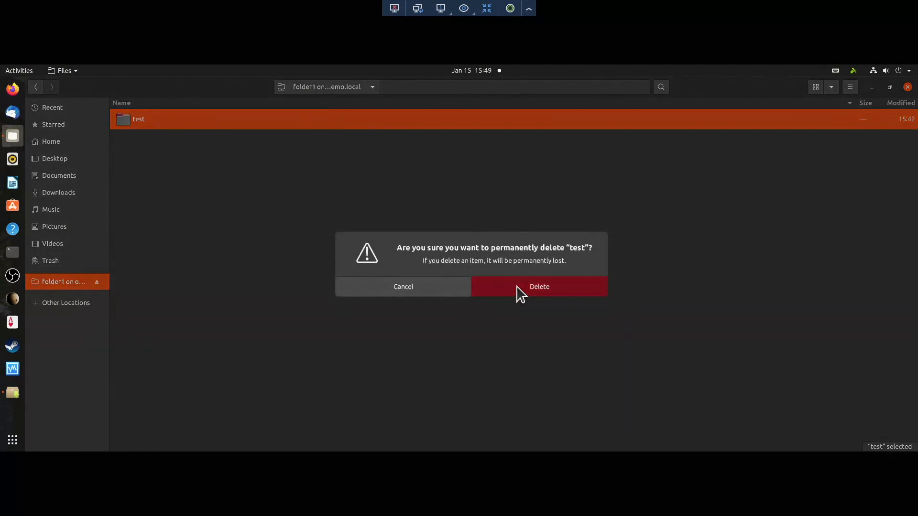
Step: Unmount folder1 and reconnect to Folder1 on omv-jan21-demo as the read-only registered user
click(96, 283)
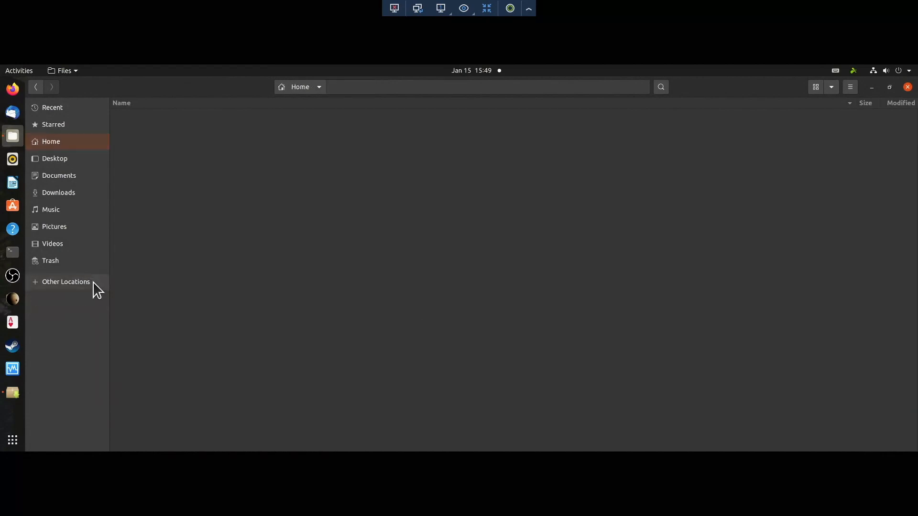
click(48, 283)
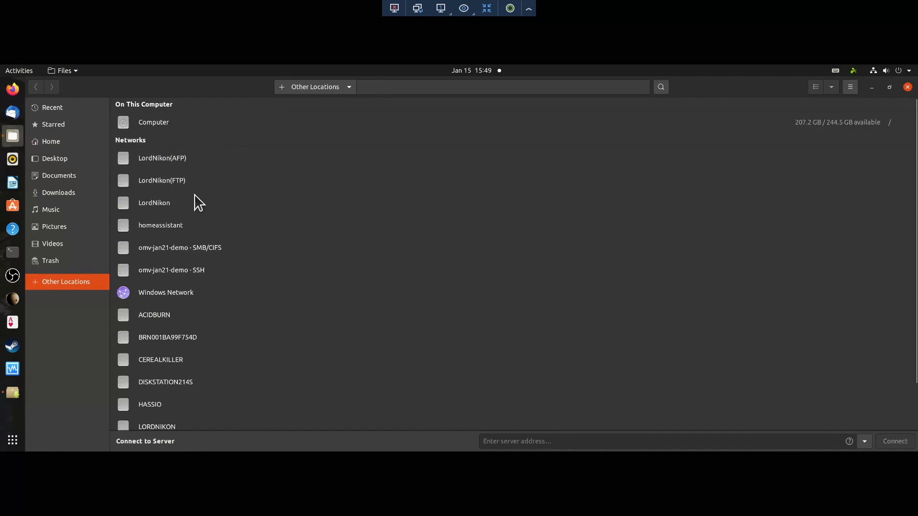
click(155, 249)
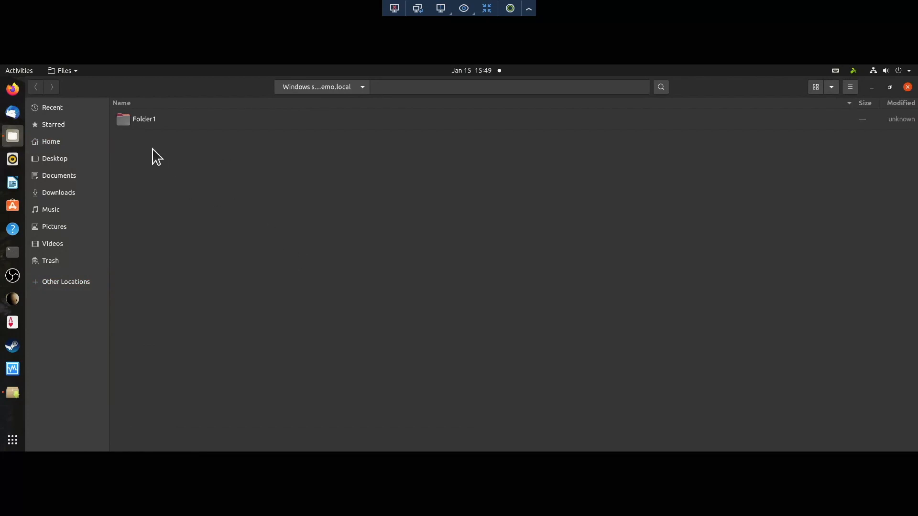
double_click(142, 121)
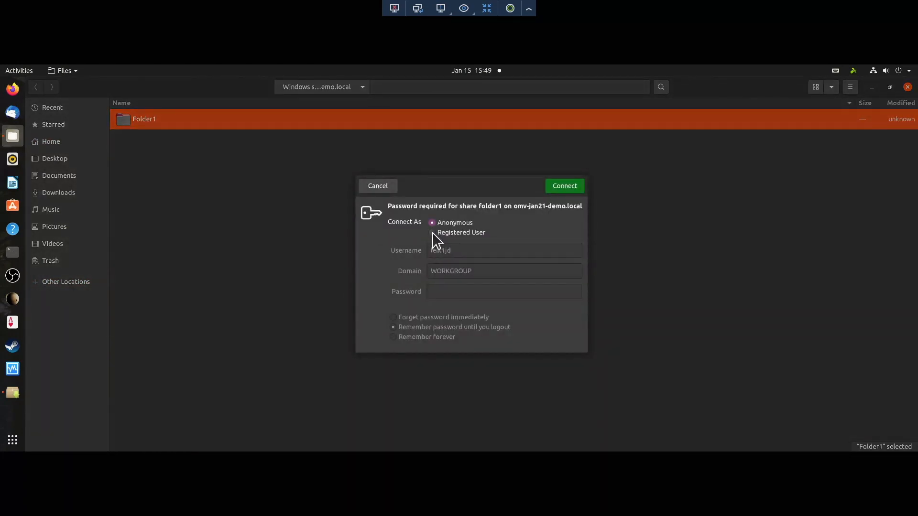
click(433, 233)
click(488, 247)
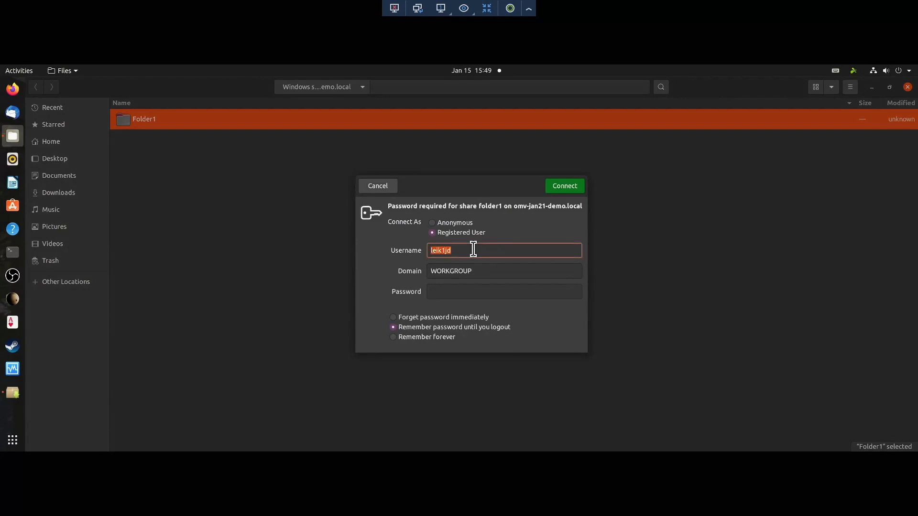
key(Tab)
key(Tab)
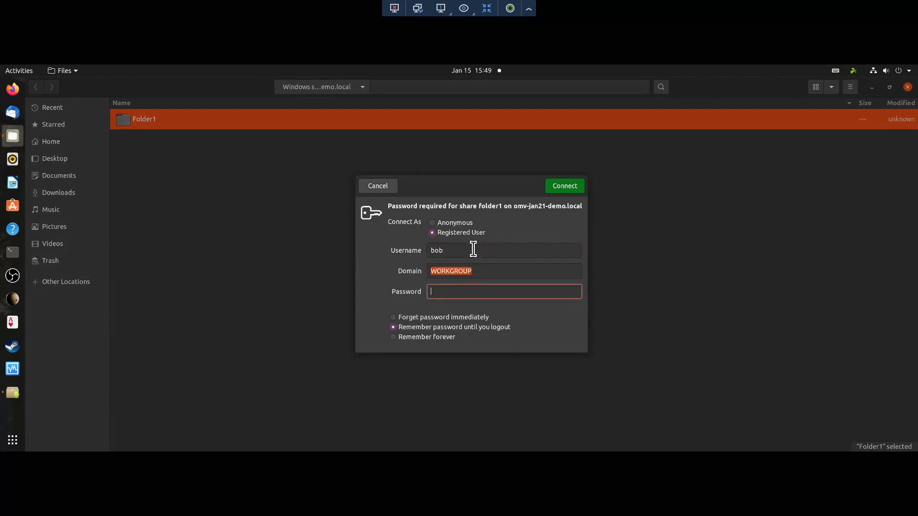
text(1)
click(452, 320)
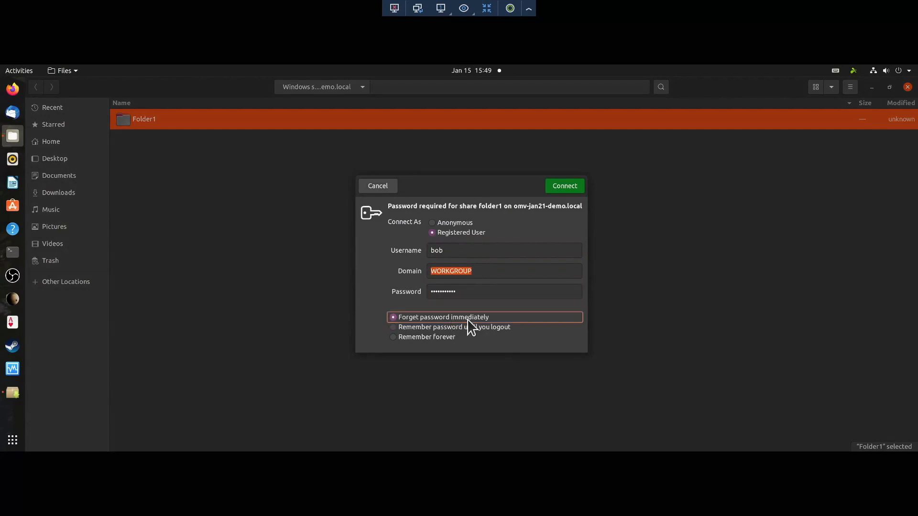
click(563, 187)
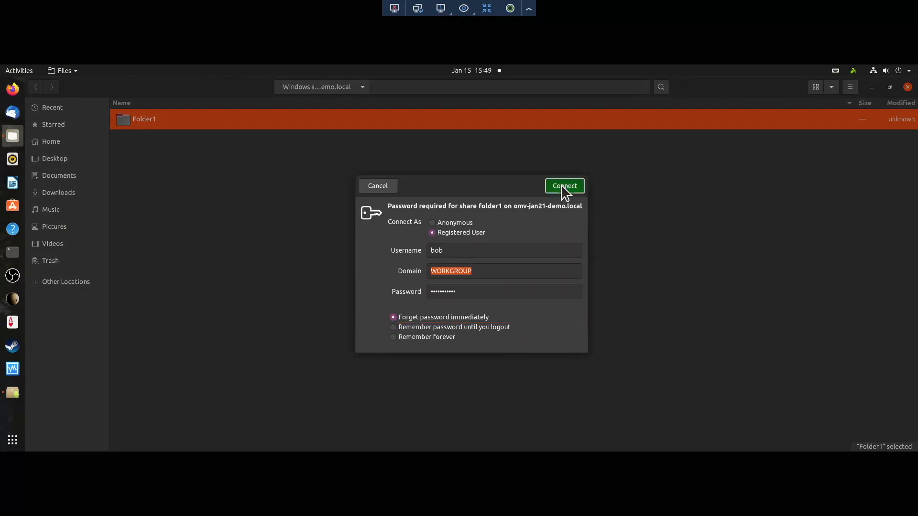
Step: Try creating folder testbob in Folder1, dismiss the permission-denied error, and unmount the share
right_click(189, 143)
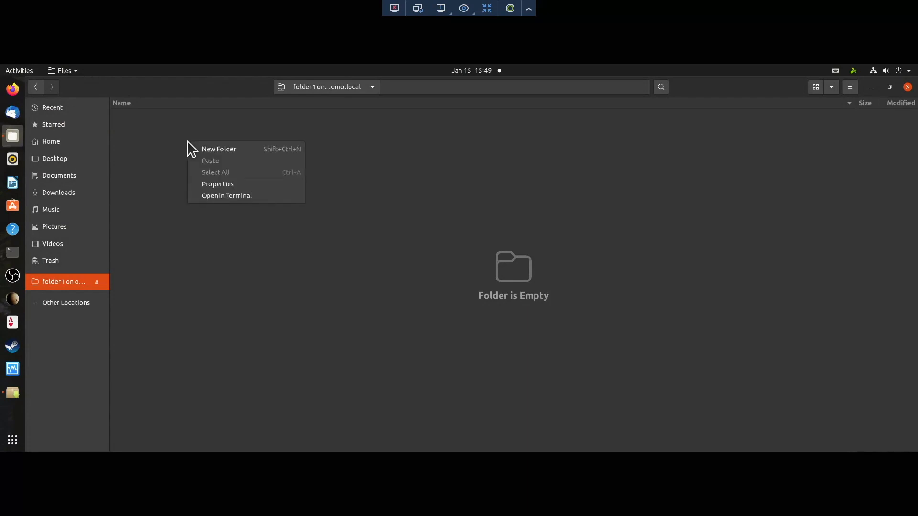
click(231, 150)
text(testbob)
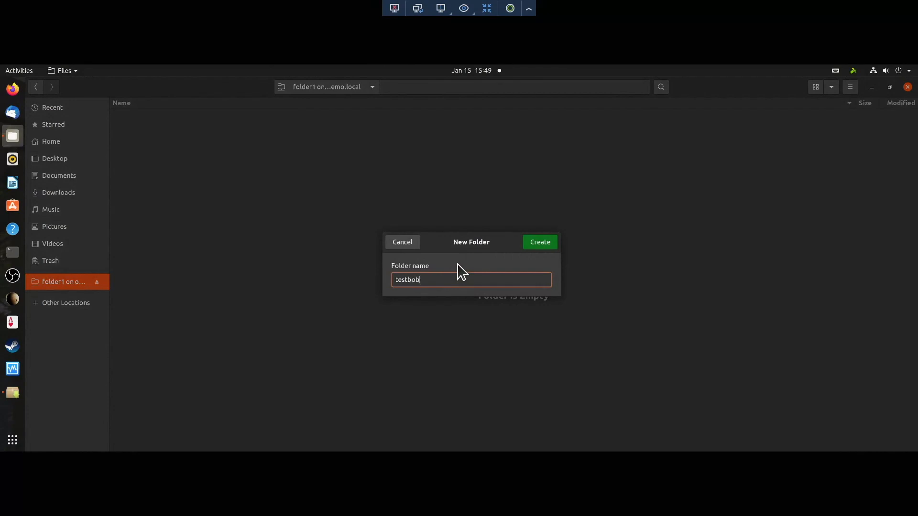
click(547, 245)
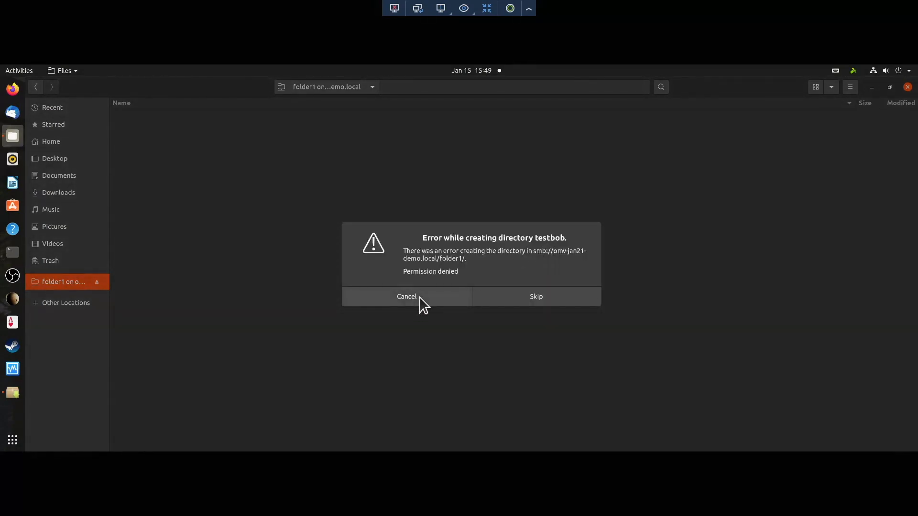
click(406, 305)
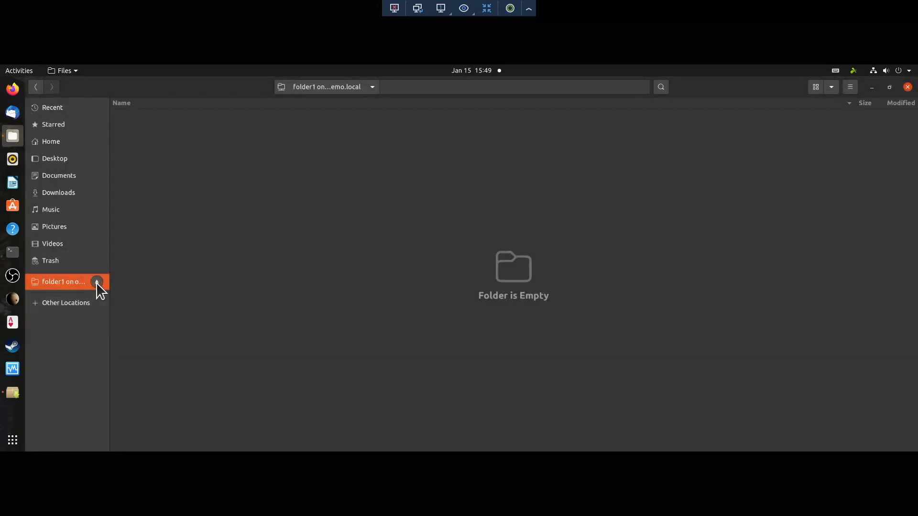
click(96, 283)
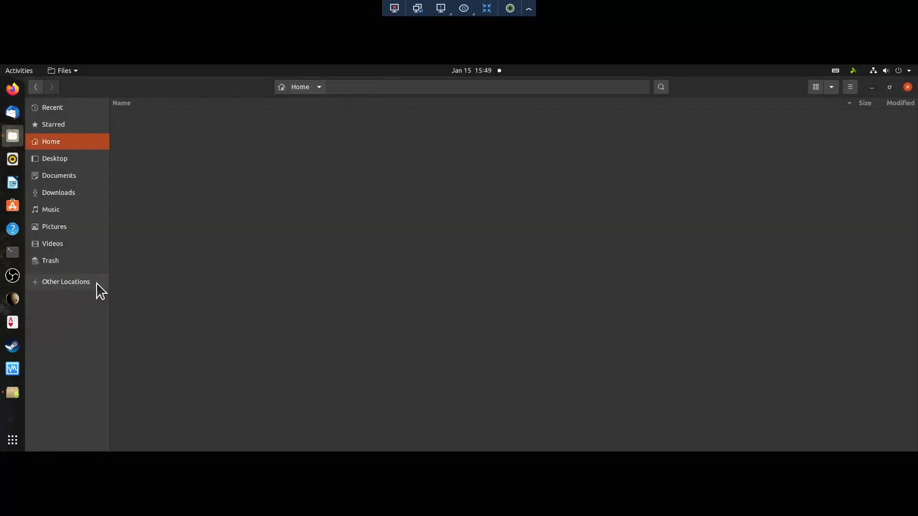
Step: Connect to Folder1 on omv-jan21-demo as the read/write registered user, forgetting the password immediately
click(63, 282)
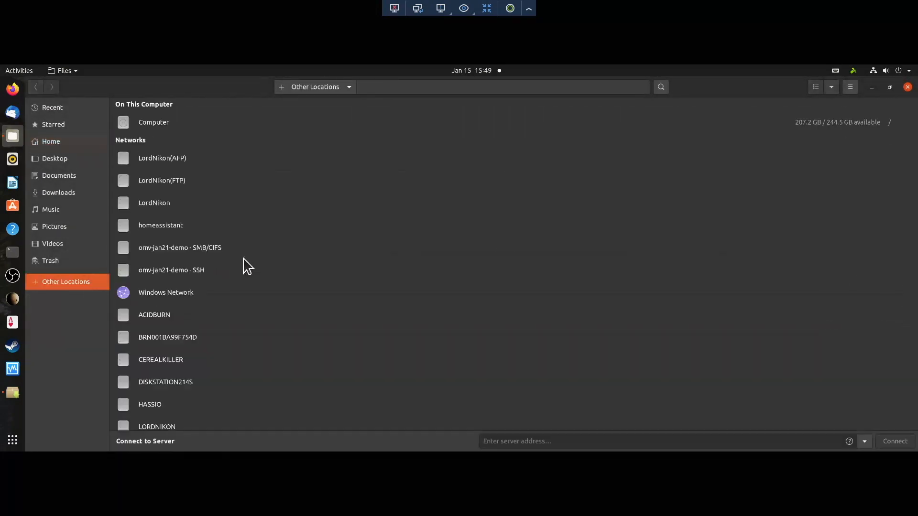
click(173, 247)
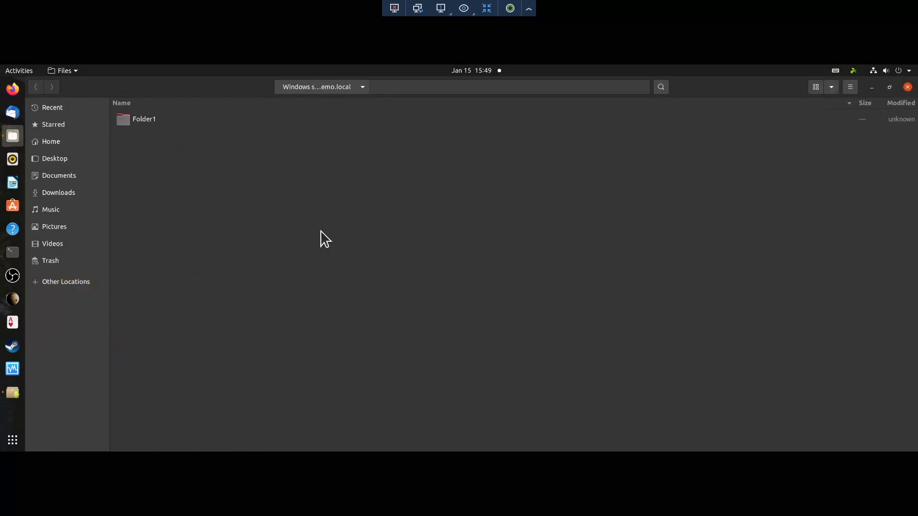
click(150, 122)
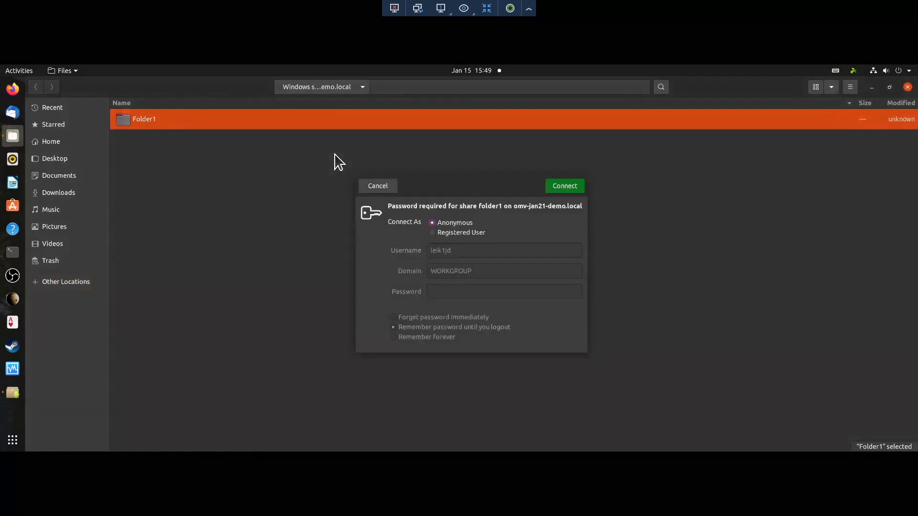
click(433, 233)
click(482, 252)
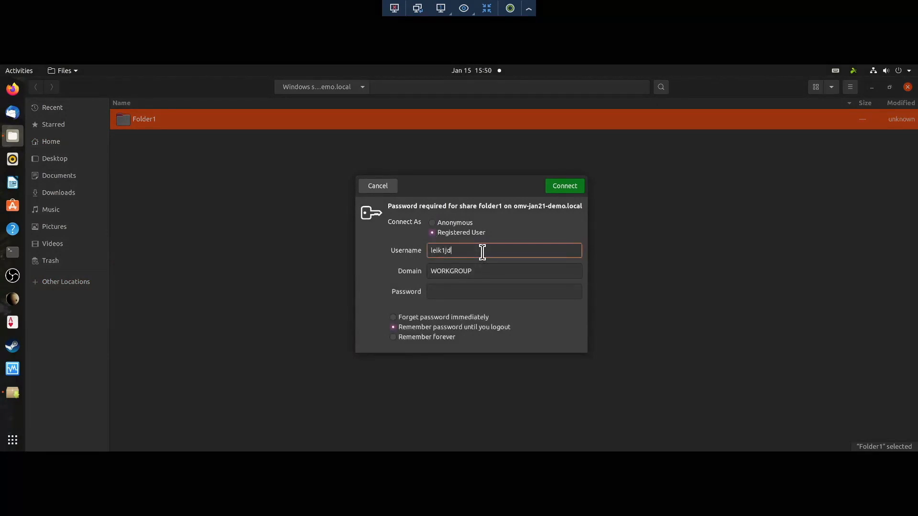
text(tim)
key(Tab)
key(Tab)
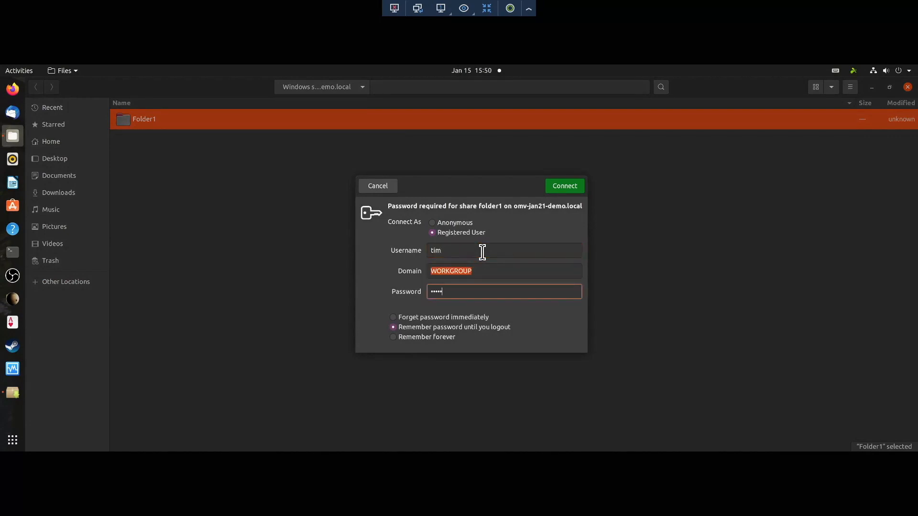
text(•)
click(456, 317)
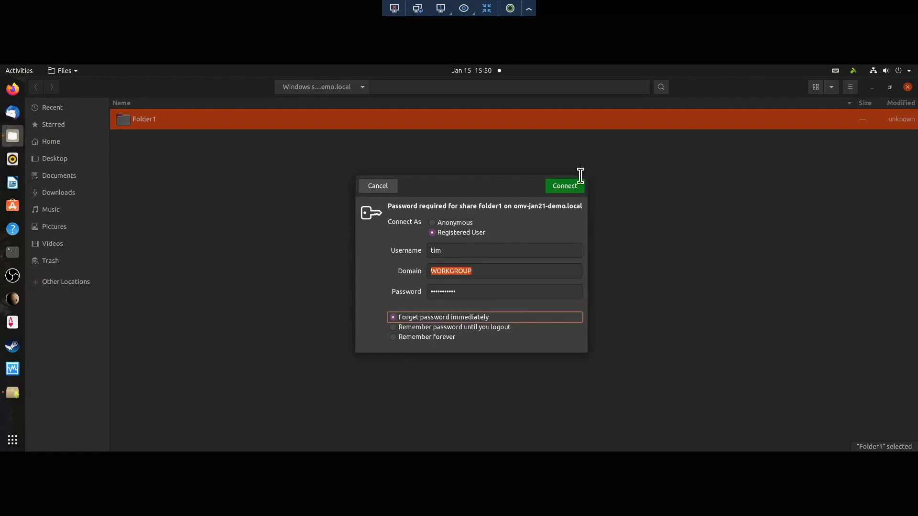
click(565, 186)
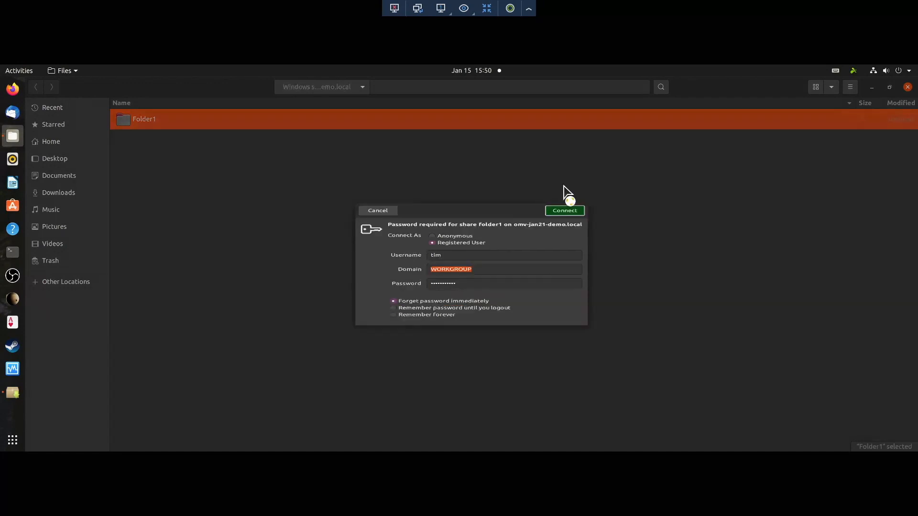
Step: Create a new folder testtim inside Folder1
right_click(167, 146)
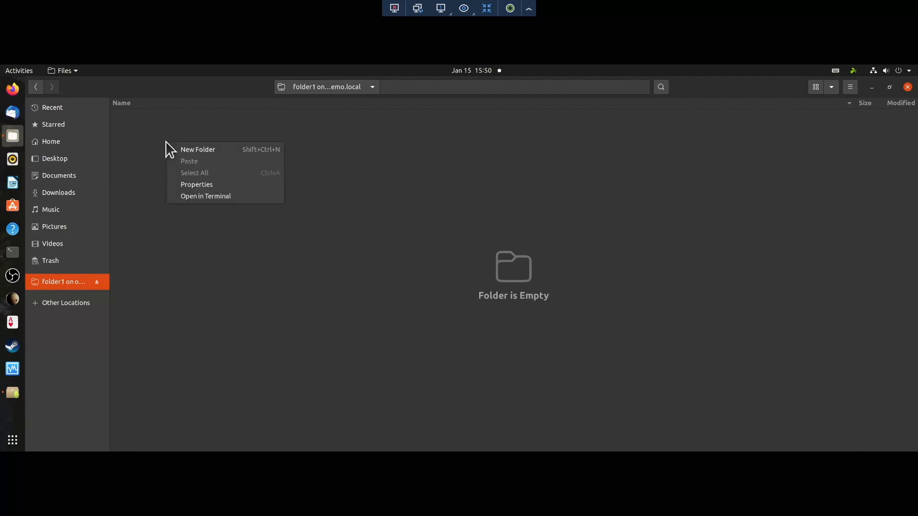
click(191, 151)
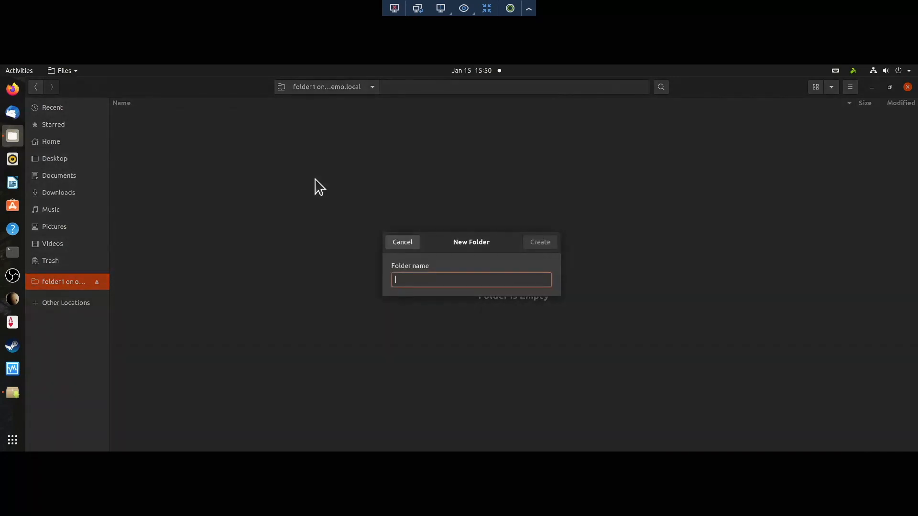
text(testtim)
key(Return)
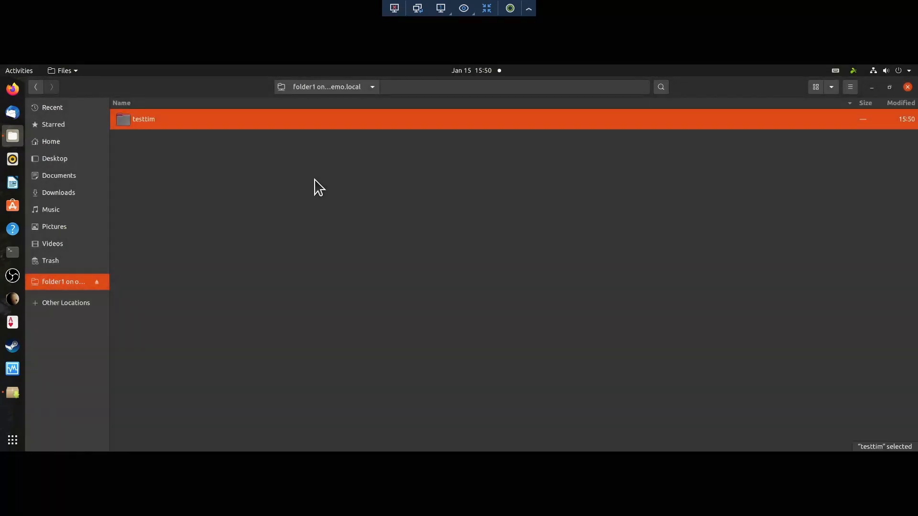
Step: Unmount folder1 and reconnect to Folder1 as the read-only registered user
click(97, 282)
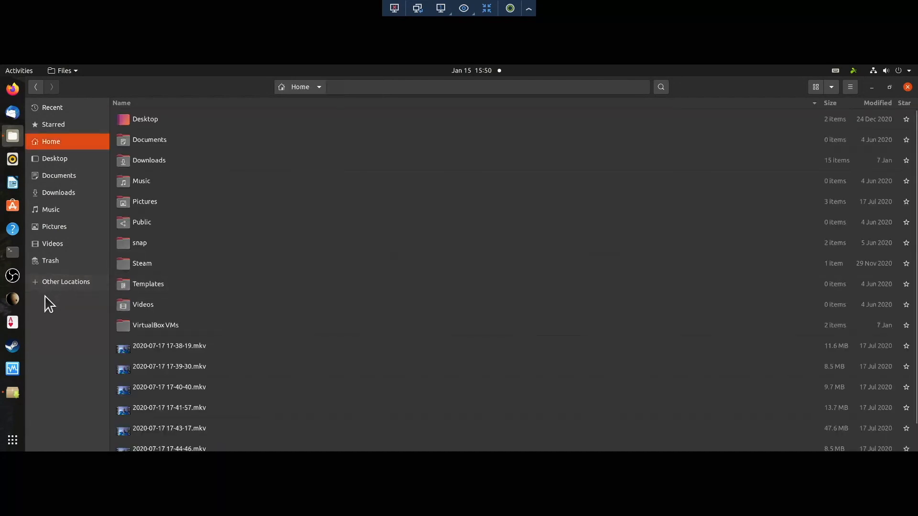
click(63, 282)
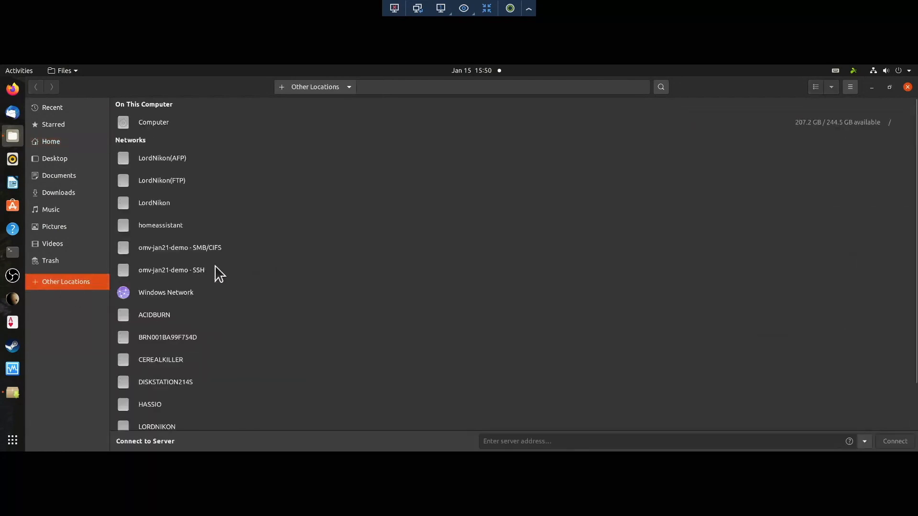
click(180, 252)
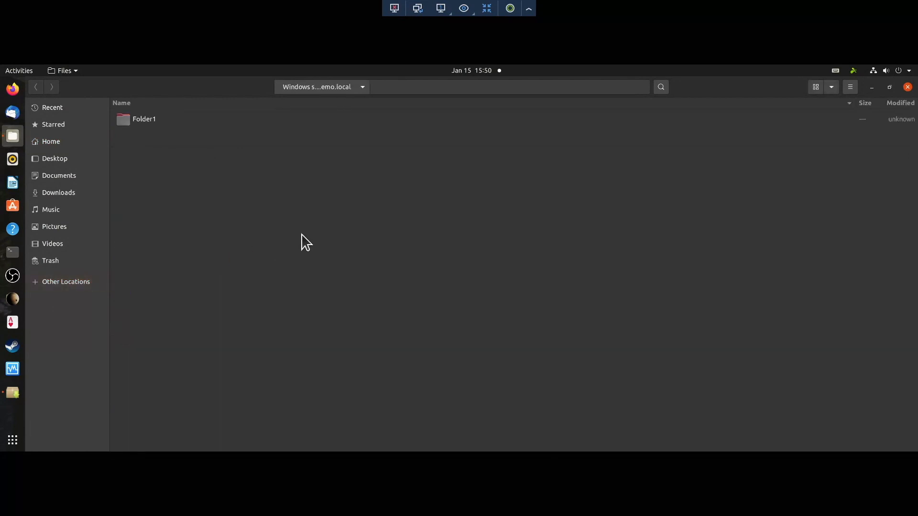
double_click(141, 120)
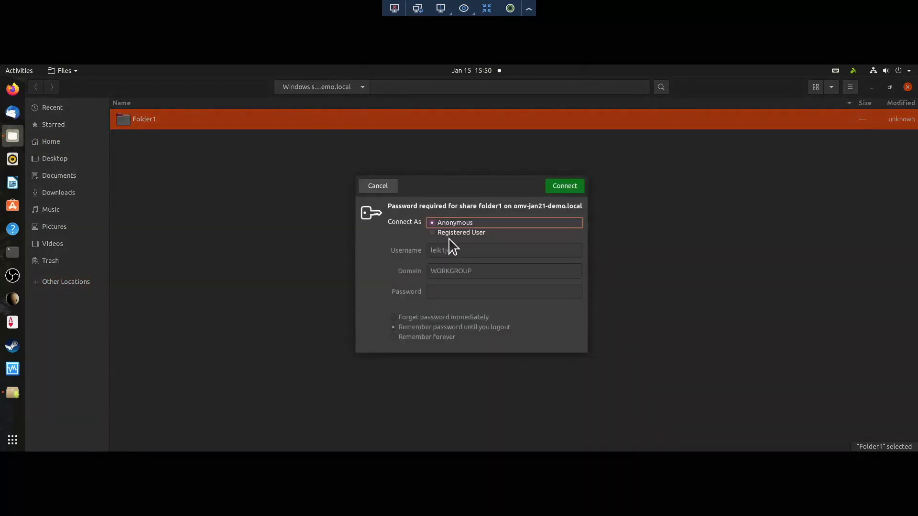
click(454, 234)
key(Tab)
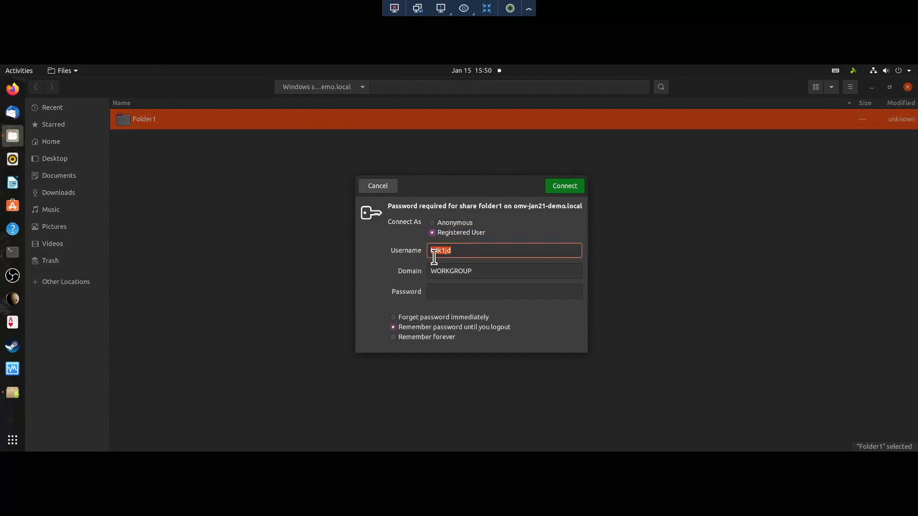
text(bill)
key(Tab)
key(Tab)
text(p)
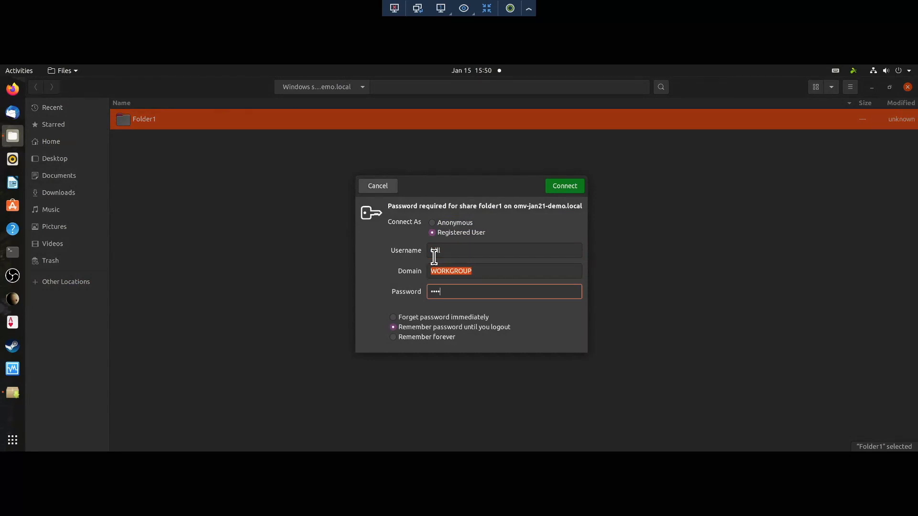
text(**)
click(436, 317)
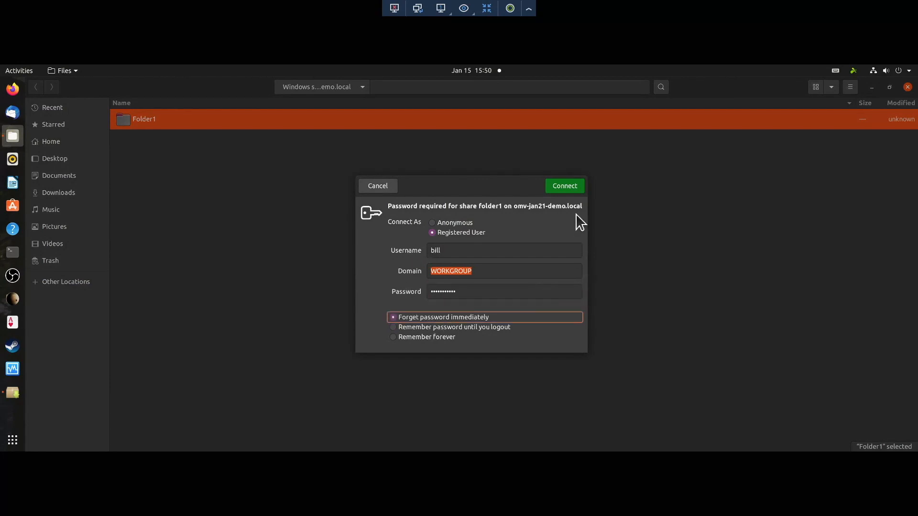
click(574, 187)
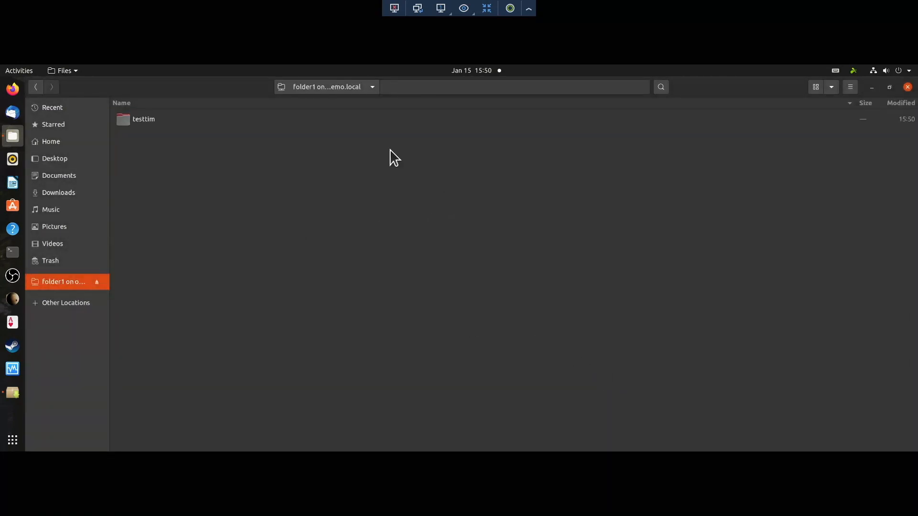
Step: Inside testtim, try creating folder sadfsadf and dismiss the permission-denied error
double_click(128, 123)
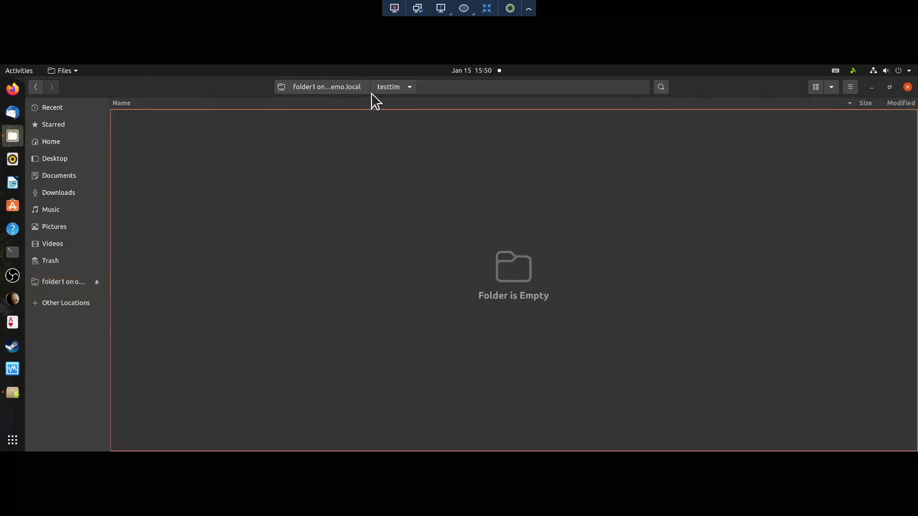
right_click(215, 143)
click(239, 151)
text(sadfsadf)
click(542, 244)
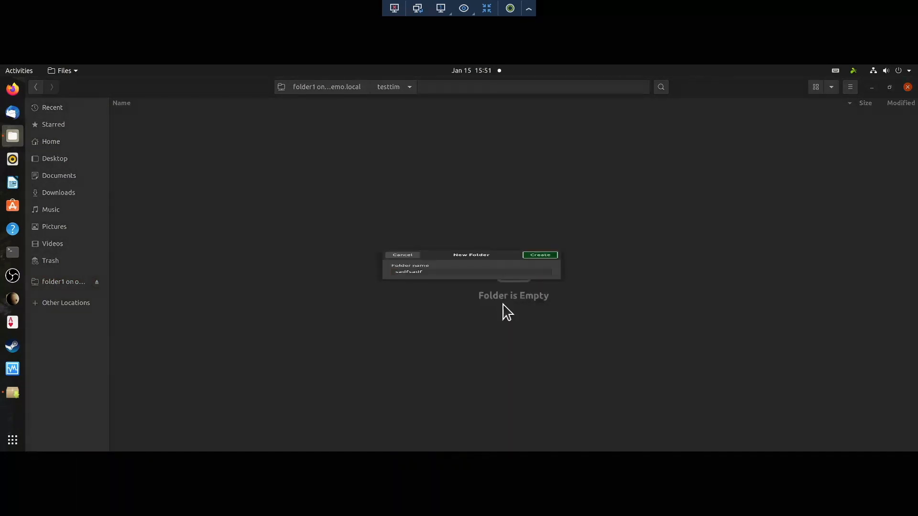
click(407, 297)
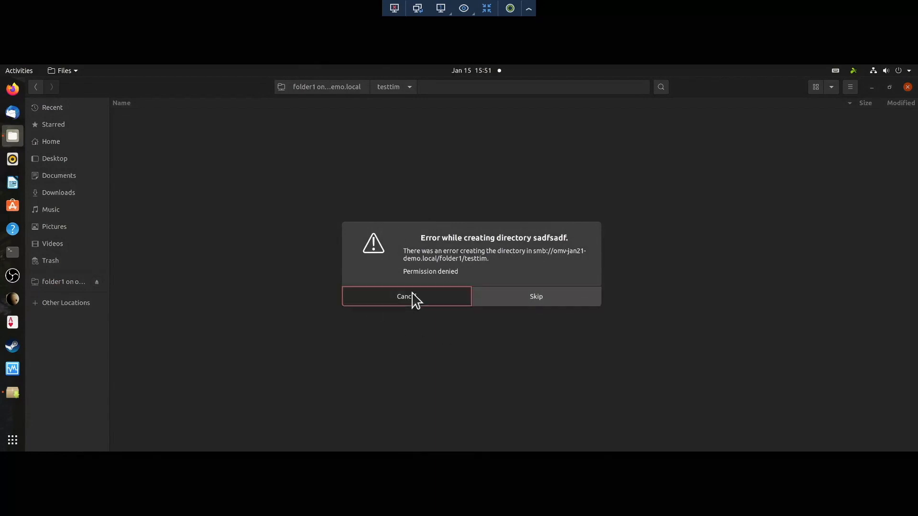
Step: On the remote Windows PC, sign in to OMV-JAN21-DEMO in File Explorer as the read-only user
click(394, 9)
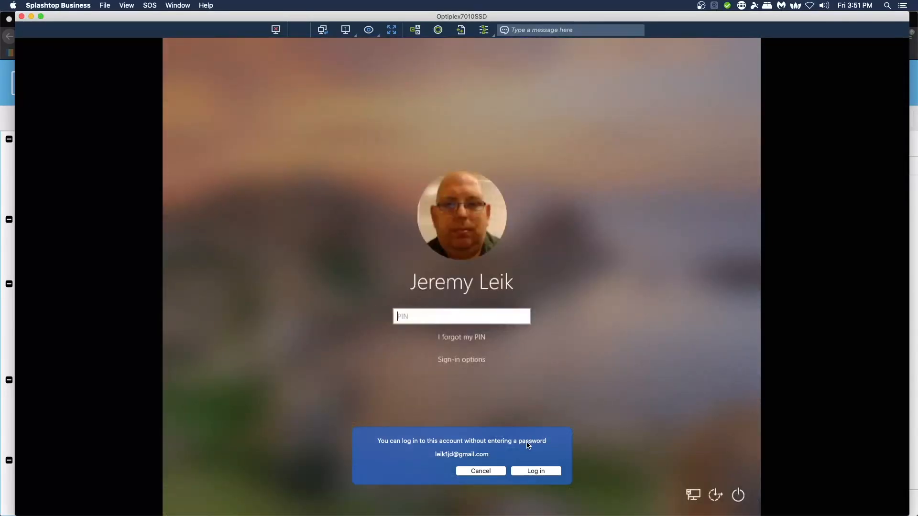
click(529, 472)
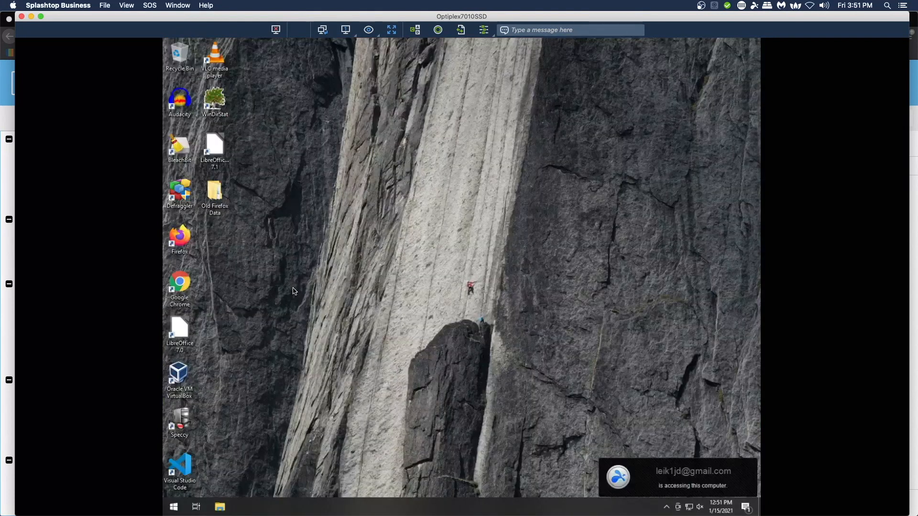
click(230, 510)
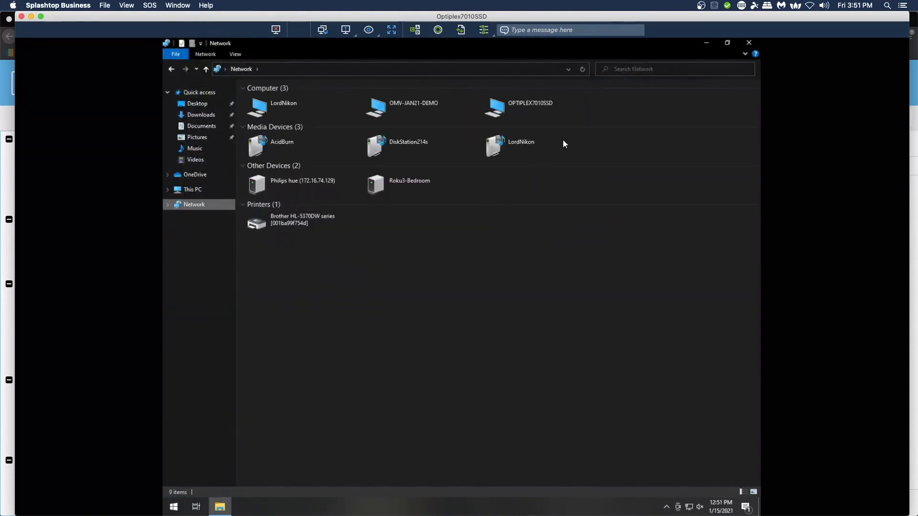
double_click(400, 103)
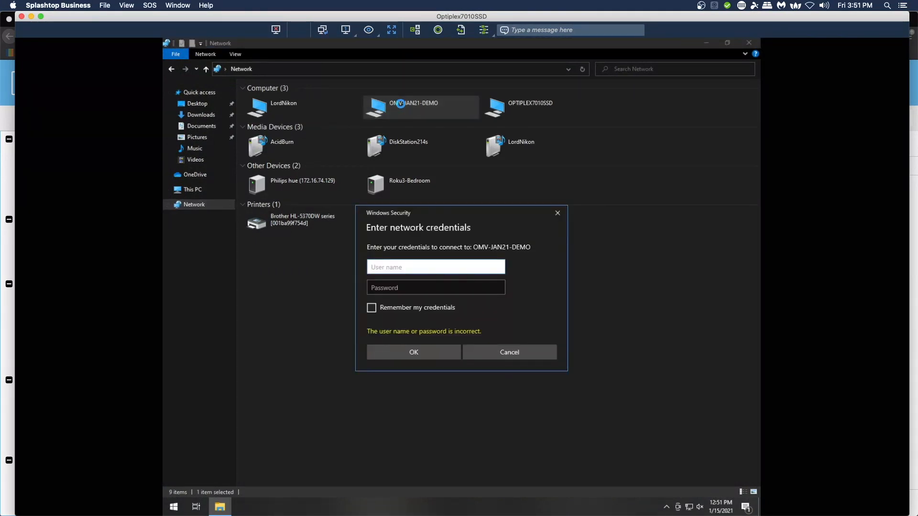
text(bill)
key(Tab)
text(••••••••••)
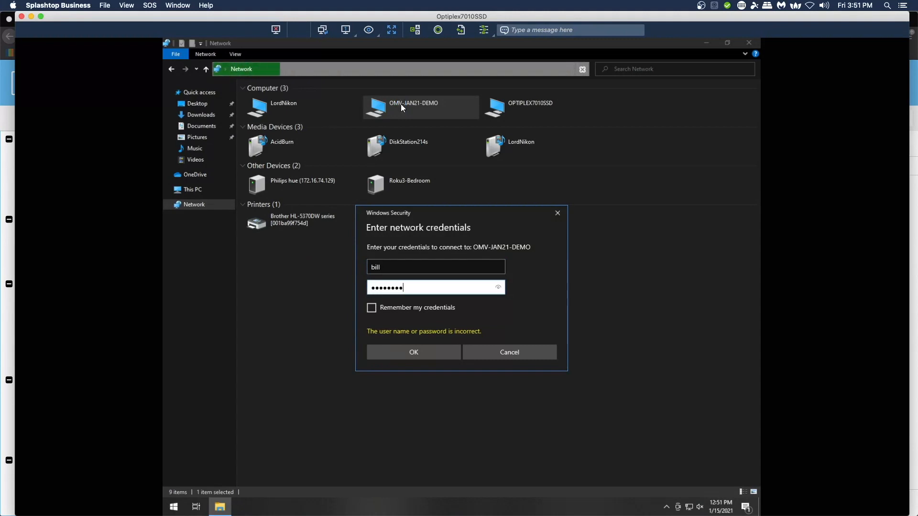
text(•)
click(409, 354)
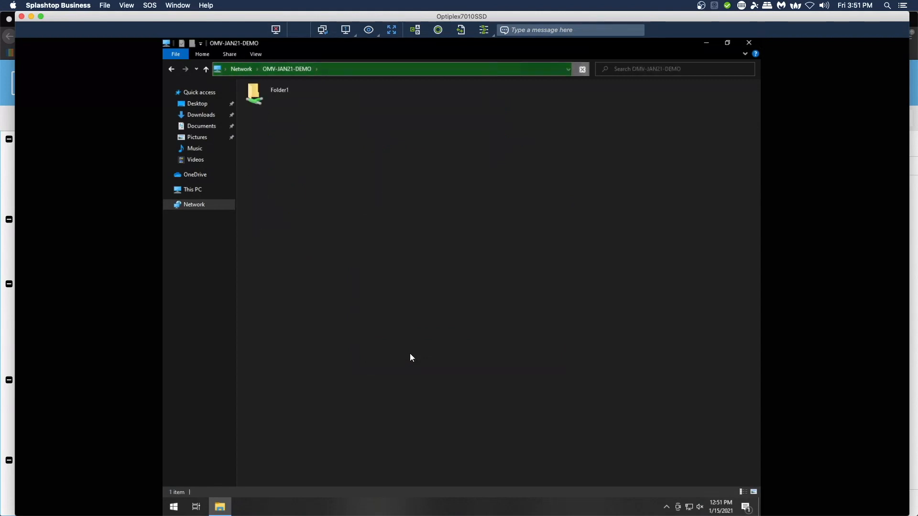
Step: Try creating a new folder inside Folder1\testtim and dismiss the Access Denied message
click(254, 99)
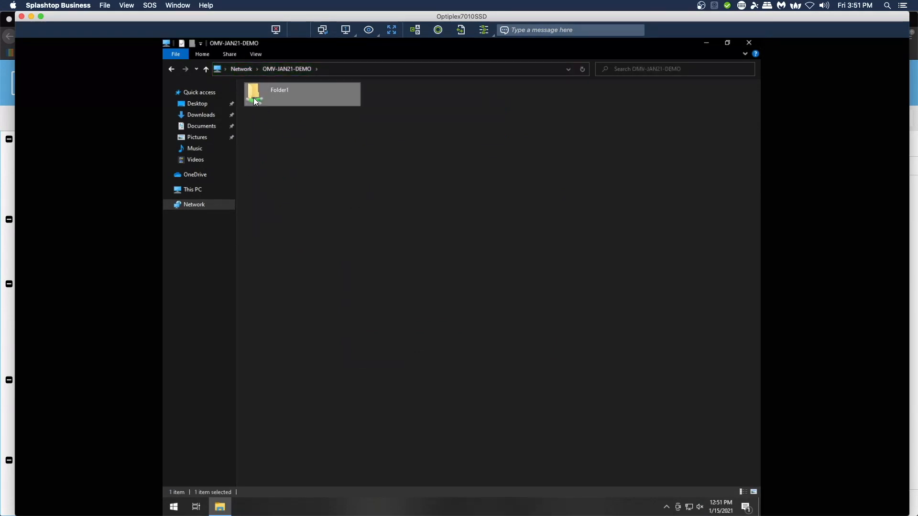
double_click(254, 99)
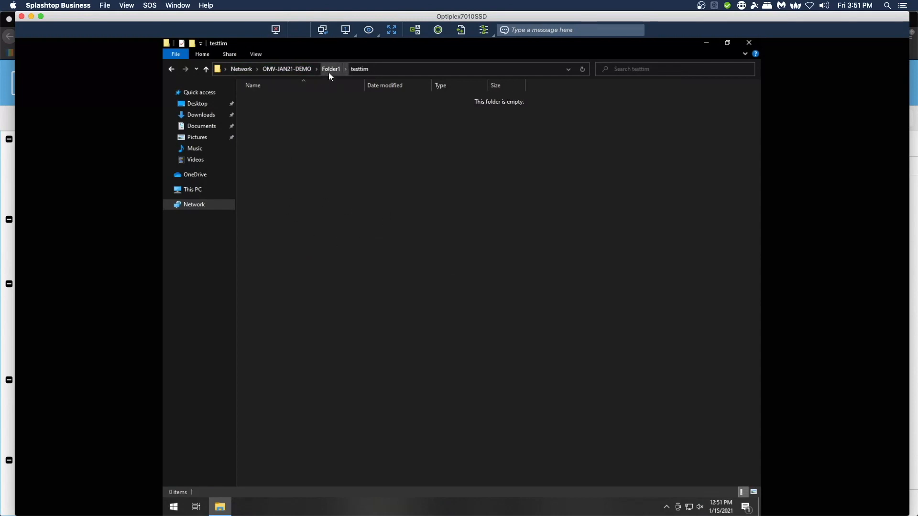
right_click(297, 111)
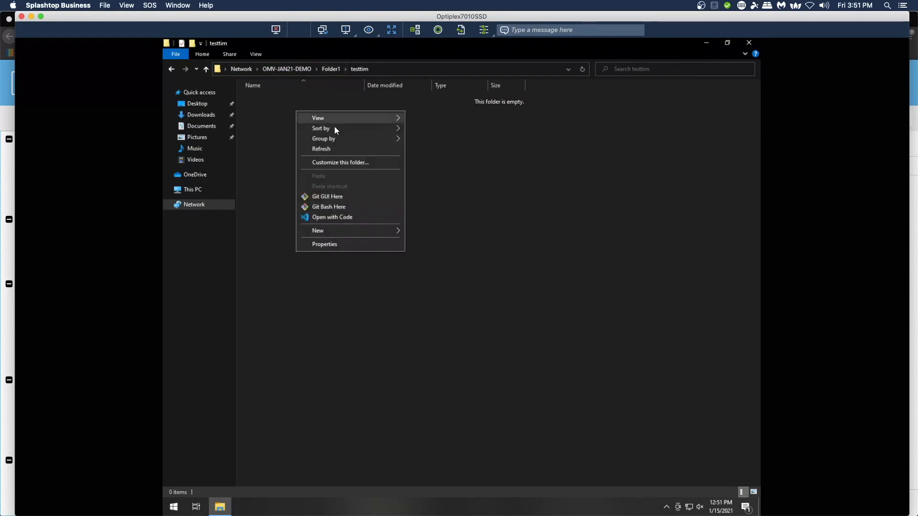
mouse_move(354, 230)
click(425, 232)
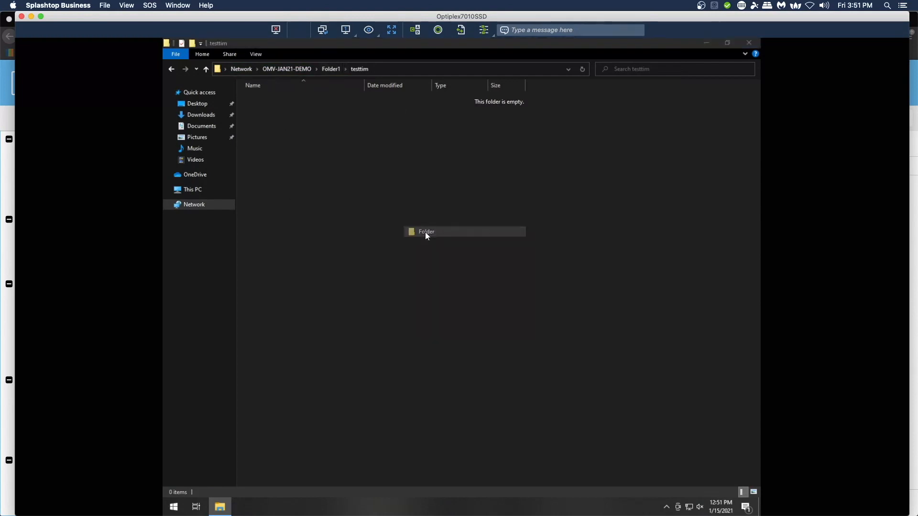
click(545, 310)
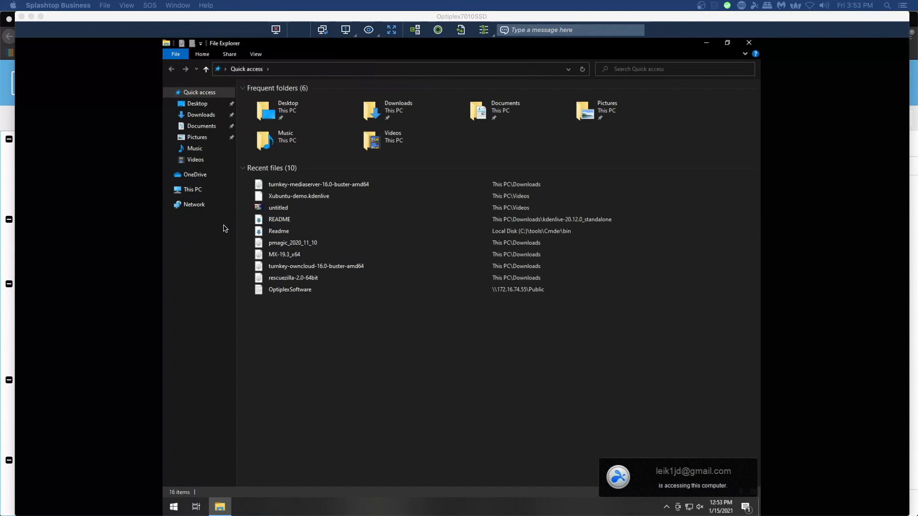
Step: Sign in to OMV-JAN21-DEMO from Network as the user with write access
click(195, 205)
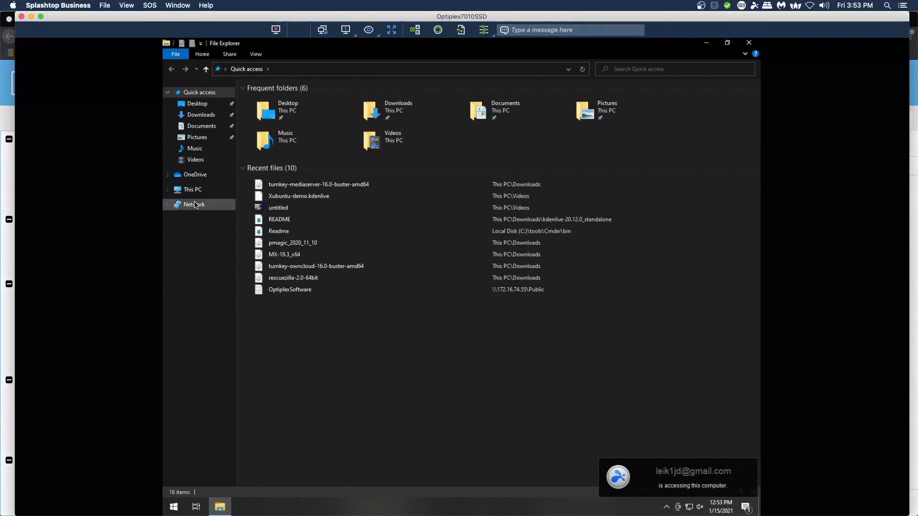
click(175, 207)
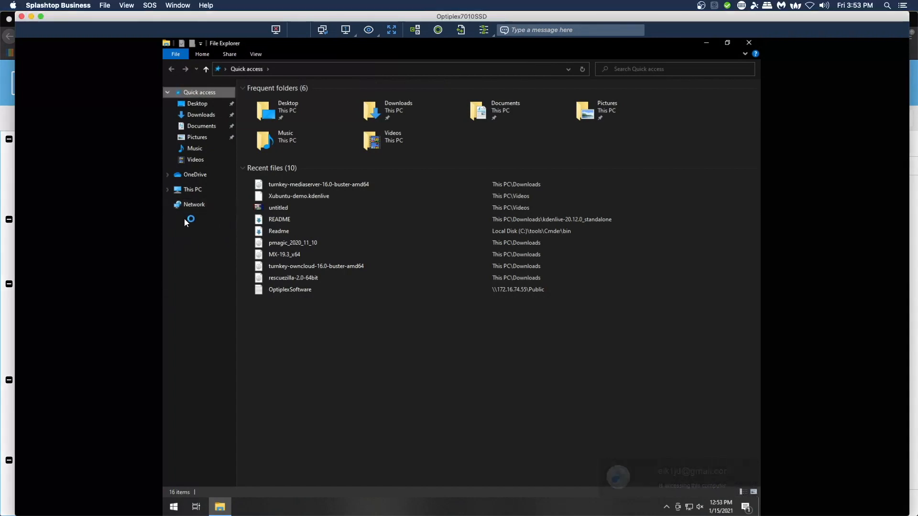
double_click(390, 110)
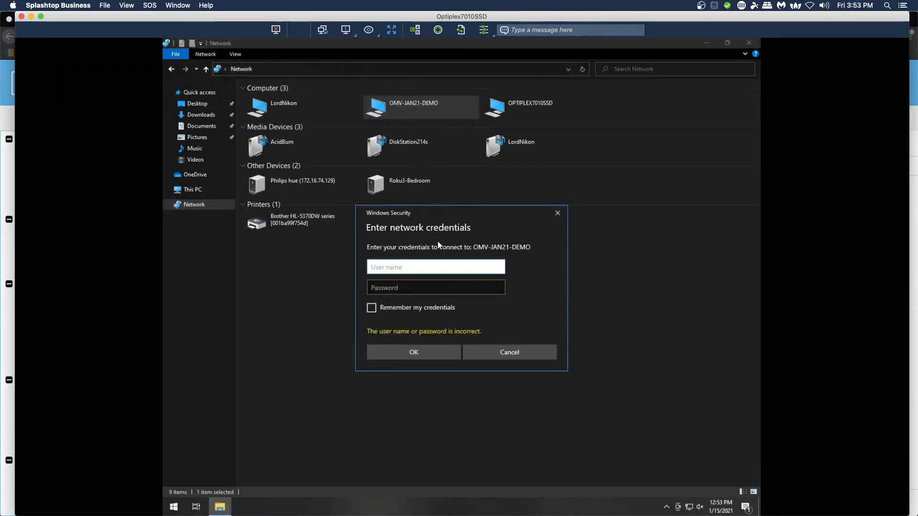
text(tim)
key(Tab)
text(************)
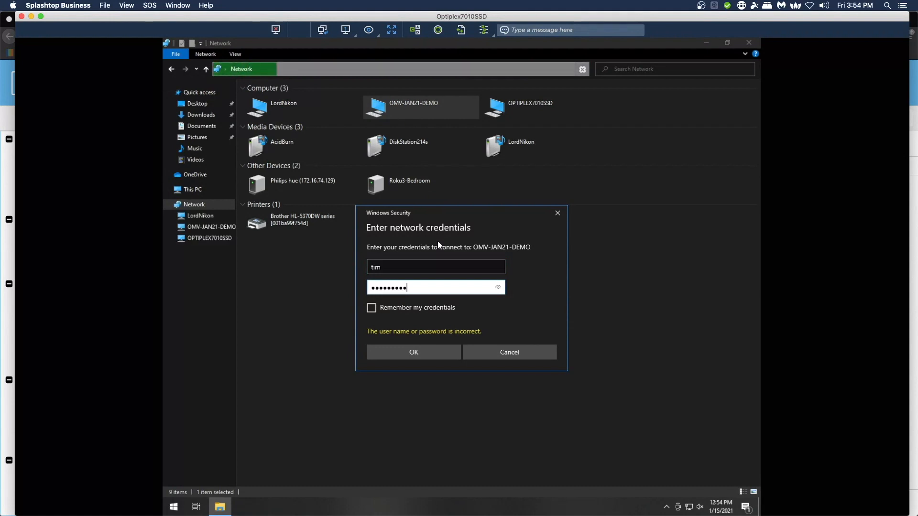
click(419, 351)
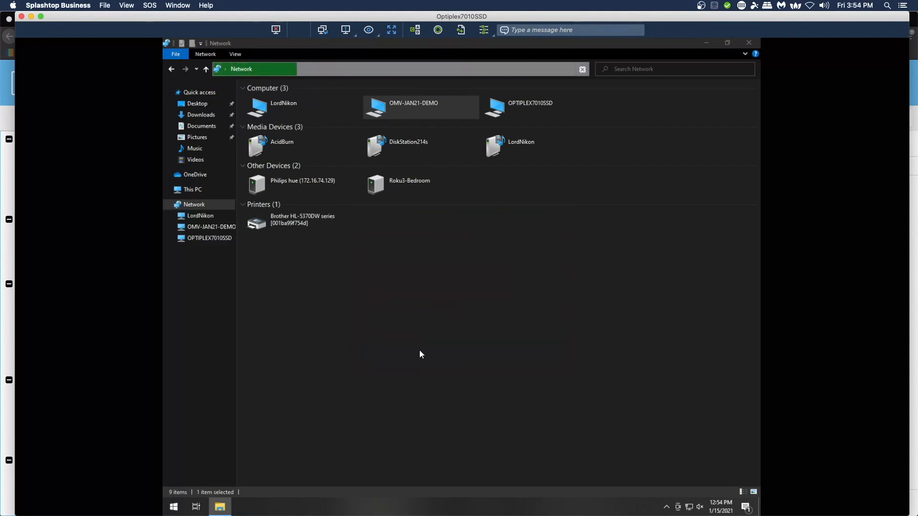
Step: Create folder testtim2 in Folder1, then disconnect the remote desktop session
double_click(262, 95)
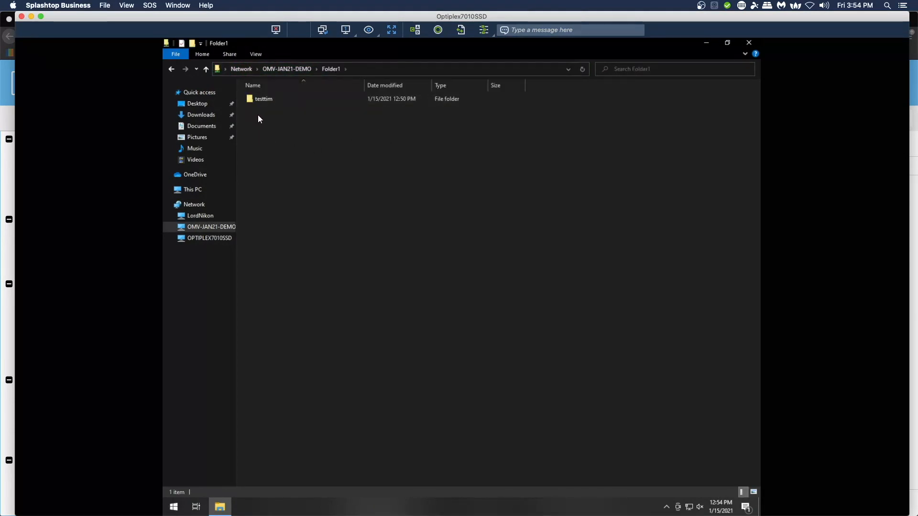
click(258, 101)
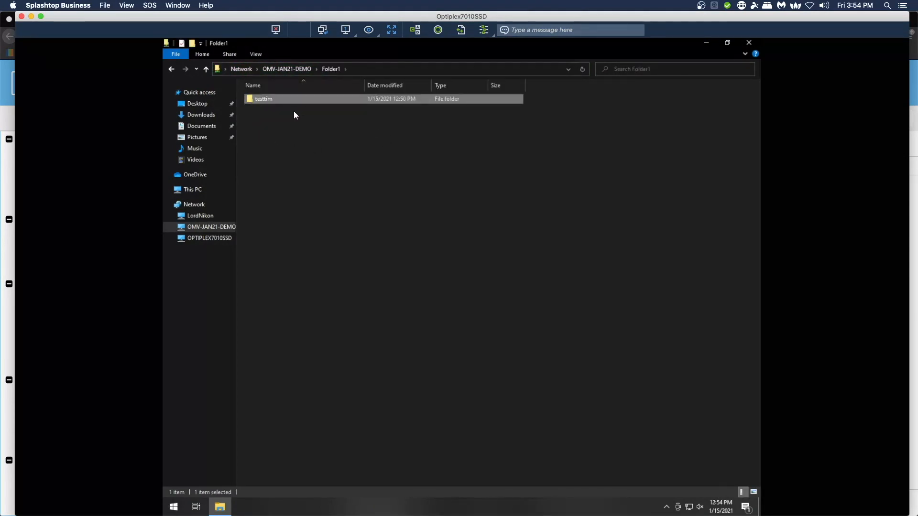
right_click(255, 114)
mouse_move(290, 239)
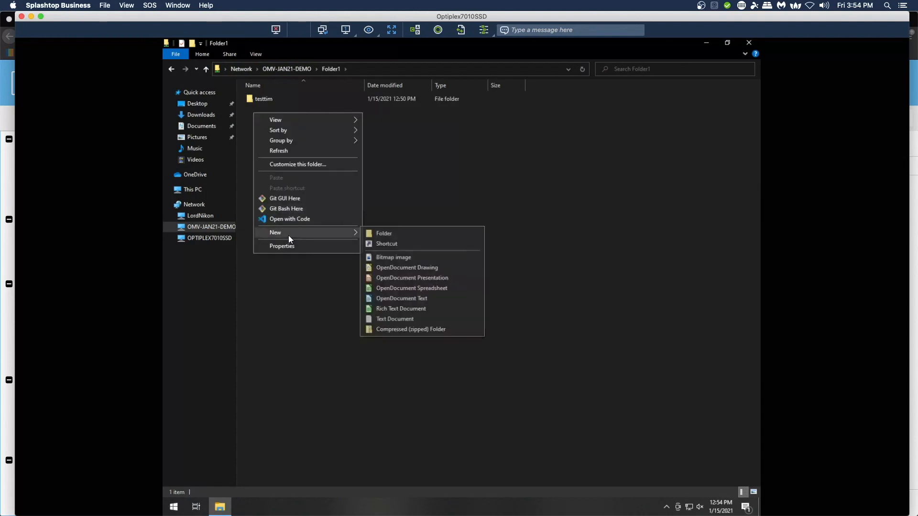
click(406, 234)
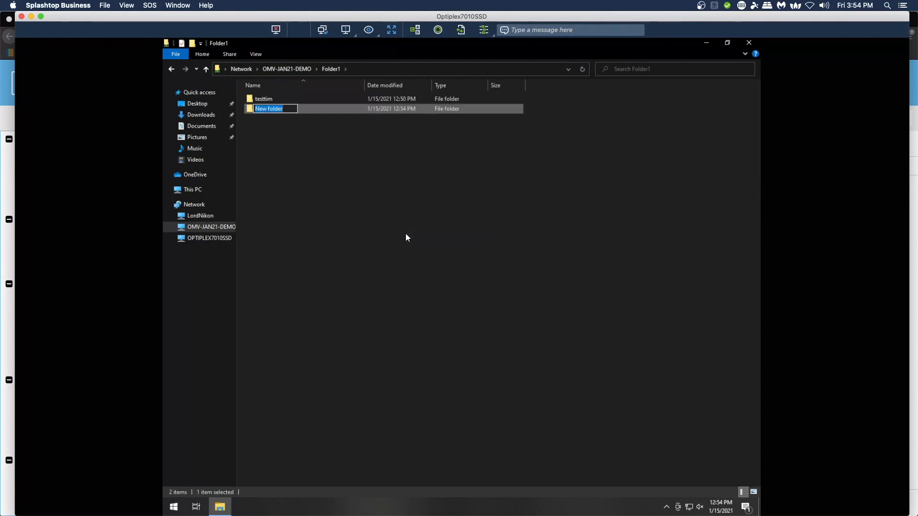
text(testtim2)
key(Return)
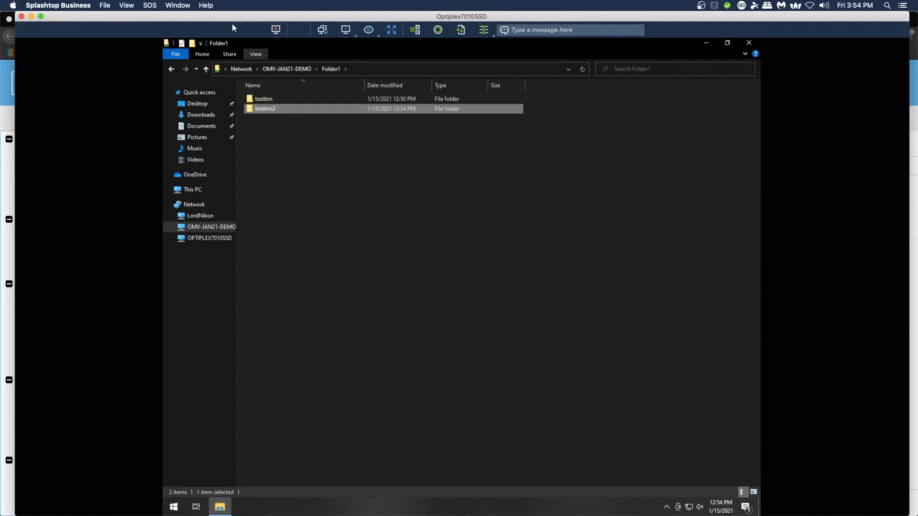
click(275, 32)
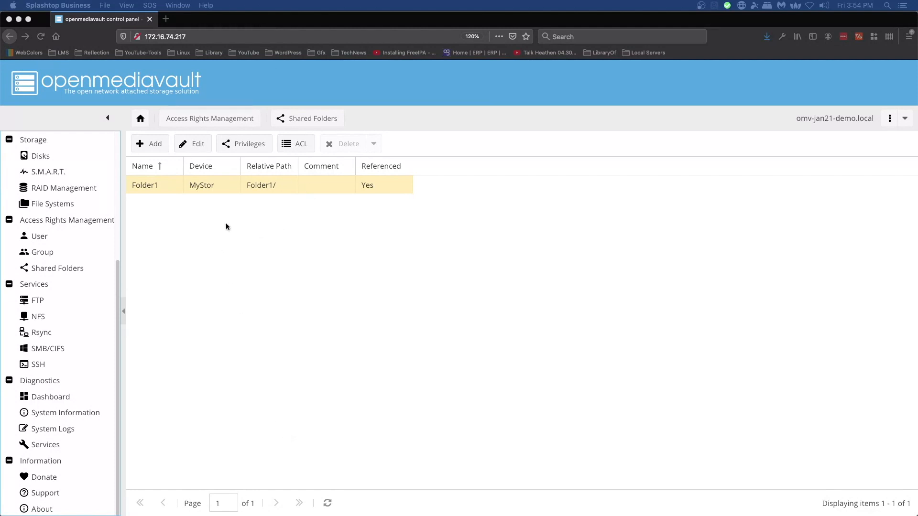
Step: Reload the Shared Folders list and open Folder1's ACL settings
click(294, 147)
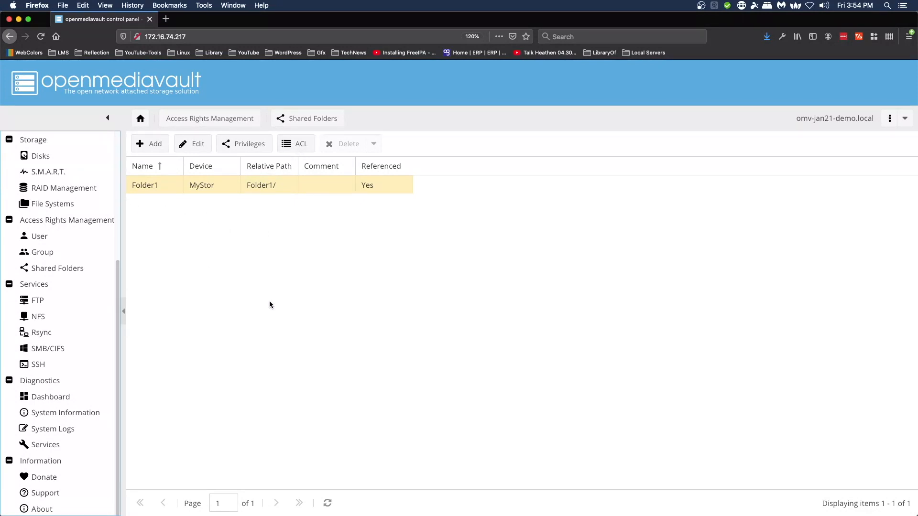
click(54, 272)
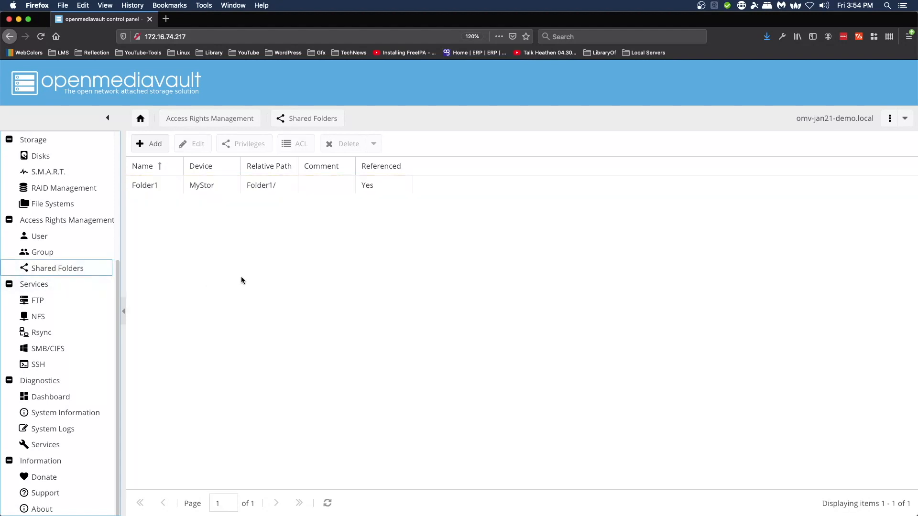
click(150, 186)
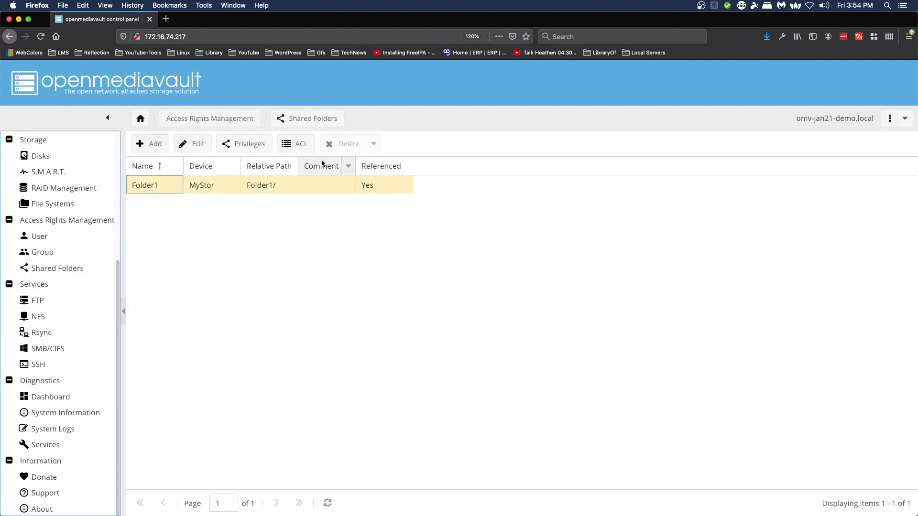
click(299, 145)
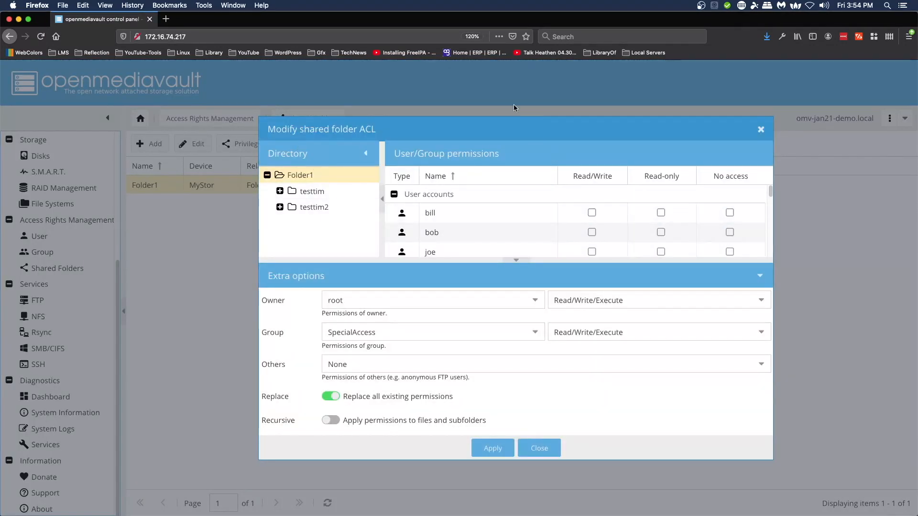
Step: Enlarge the permissions grid and check SpecialAccess read/write and users read-only rows
drag(511, 117, 511, 15)
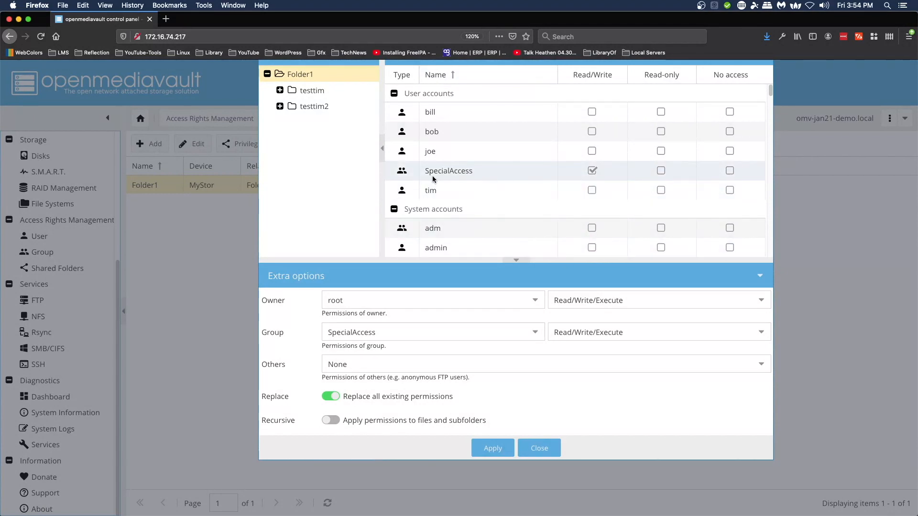
click(460, 174)
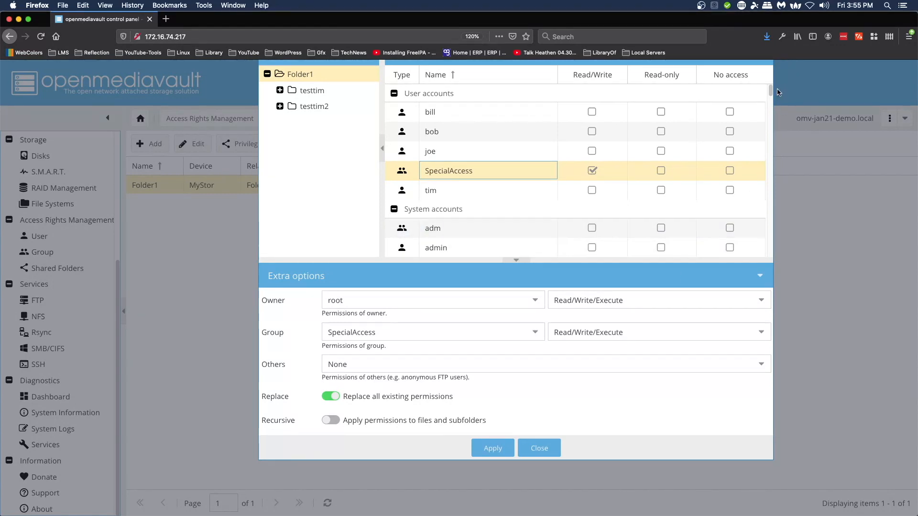
scroll(713, 154, down, 10)
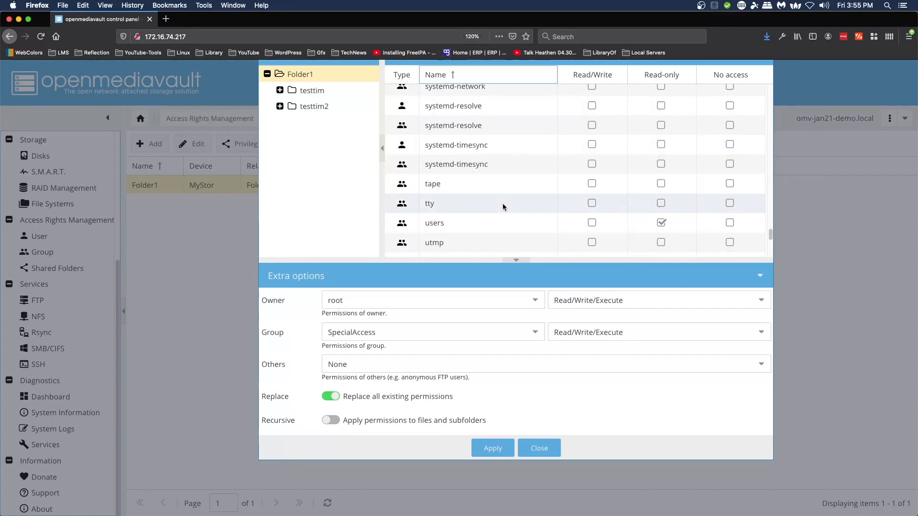
click(441, 224)
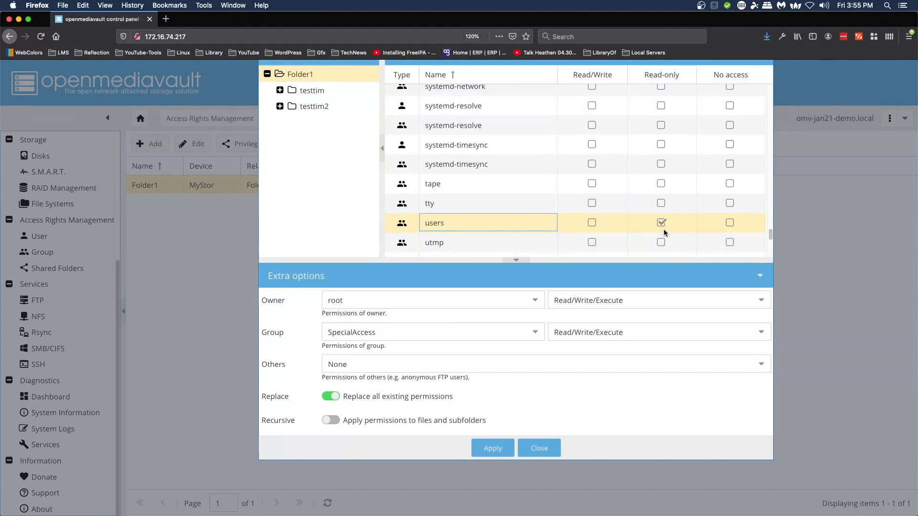
Step: In TextEdit, highlight the note 'ALL users must have read-only permission'
key(super+Tab)
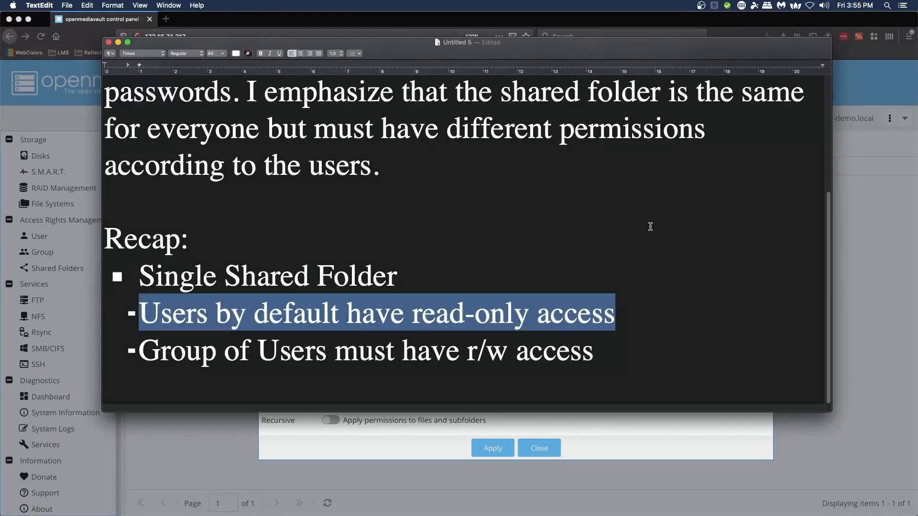
click(724, 206)
scroll(723, 205, up, 5)
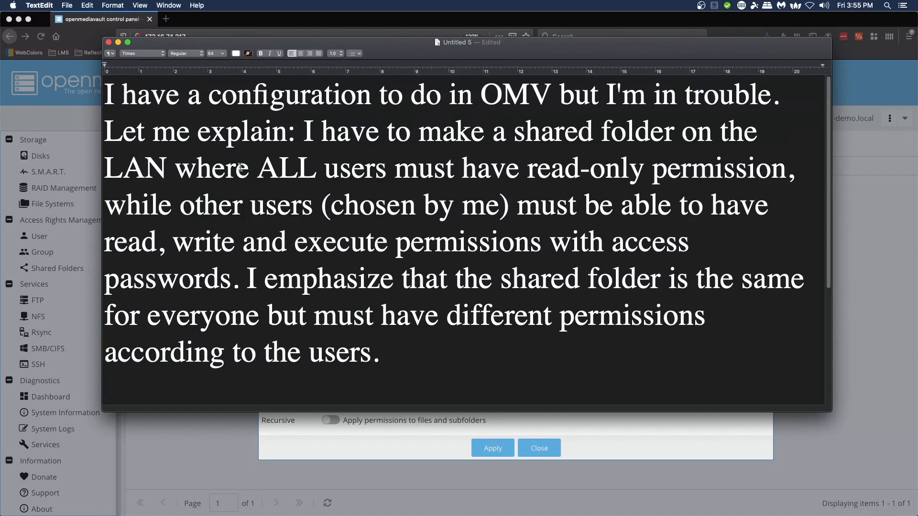
drag(259, 174, 780, 184)
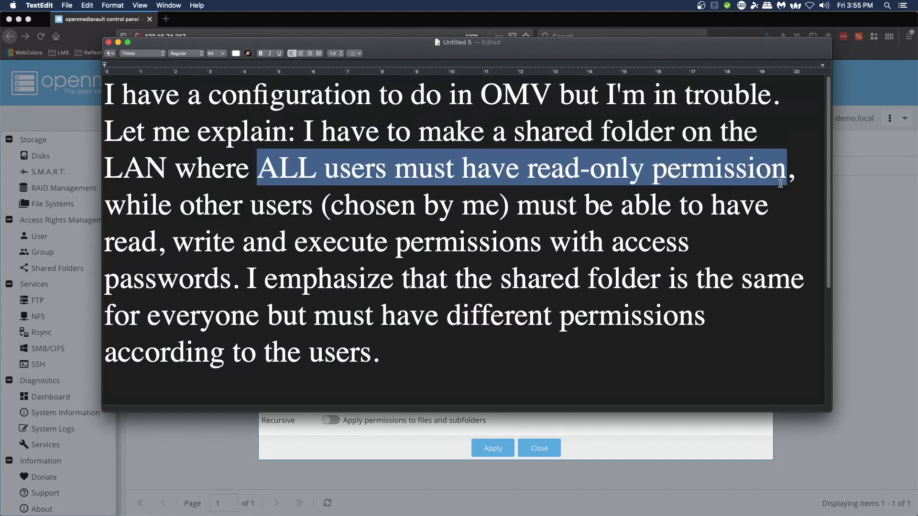
Step: Reposition the notes window to compare the requirement against Folder1's permissions
drag(564, 48, 508, 504)
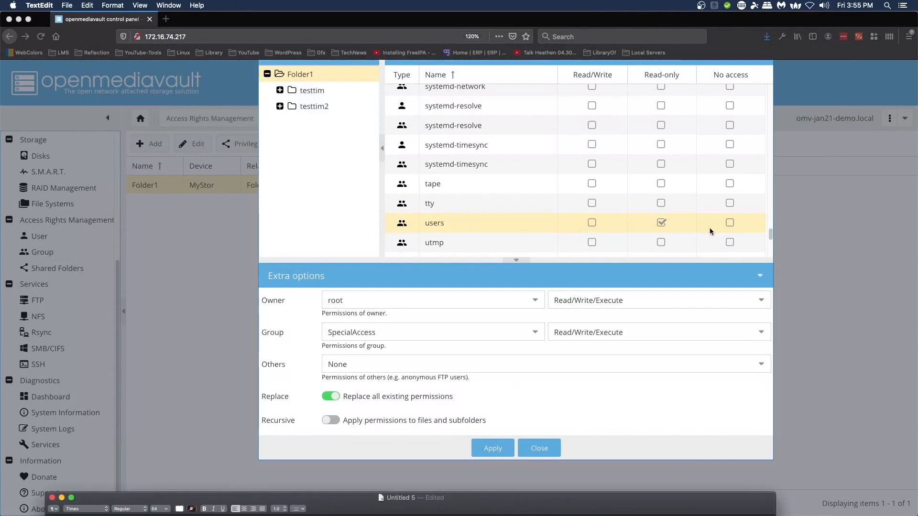
drag(621, 498, 630, 60)
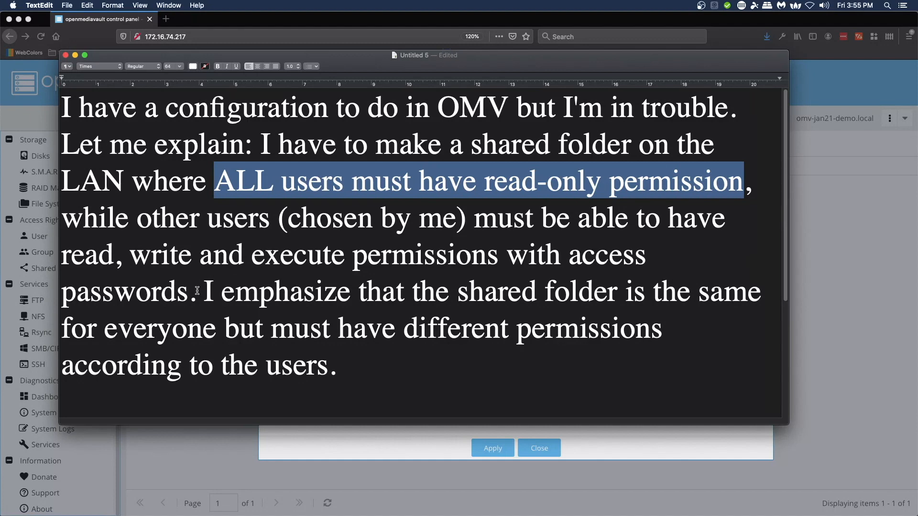
drag(347, 67, 345, 360)
scroll(553, 222, up, 5)
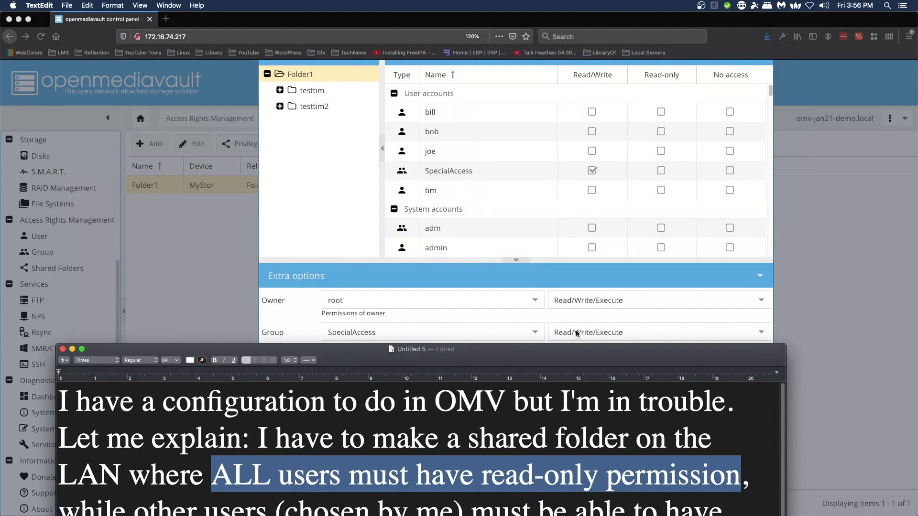
drag(487, 360, 489, 456)
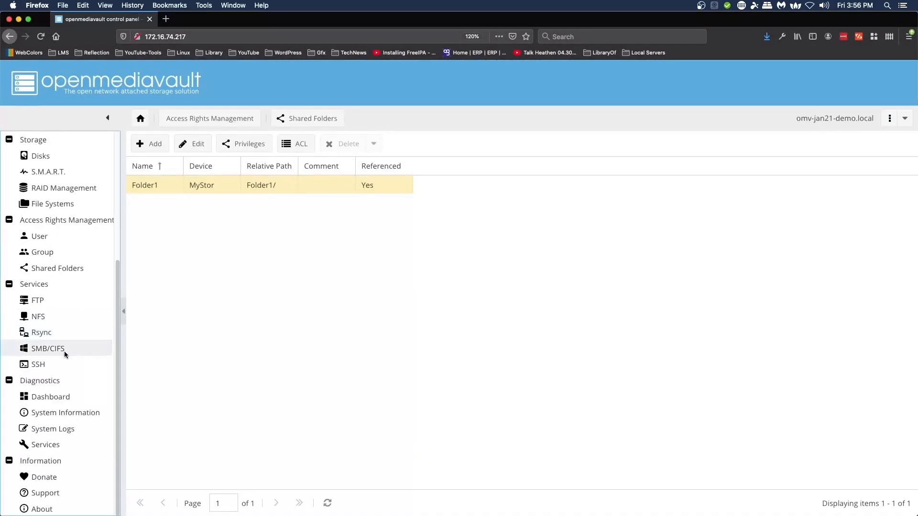
Step: Check that the SpecialAccess group's members are joe and tim, then close the editor without saving
click(45, 252)
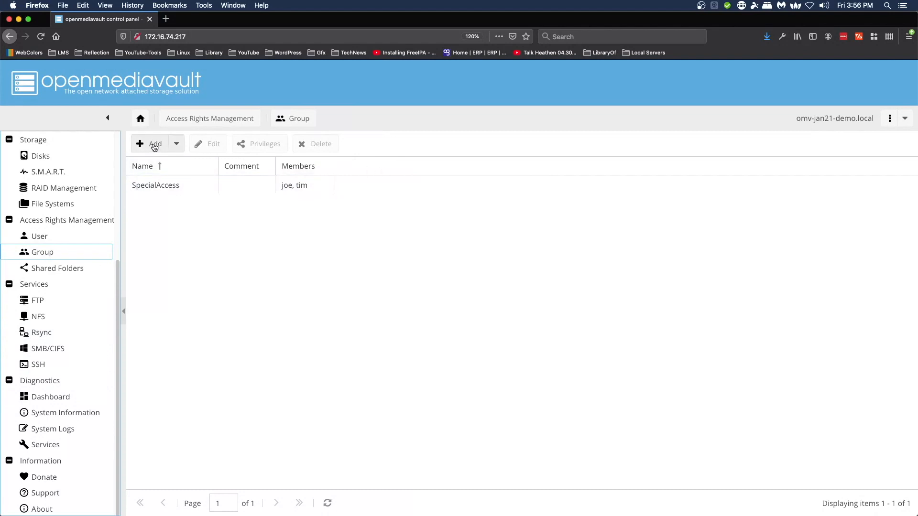
click(178, 145)
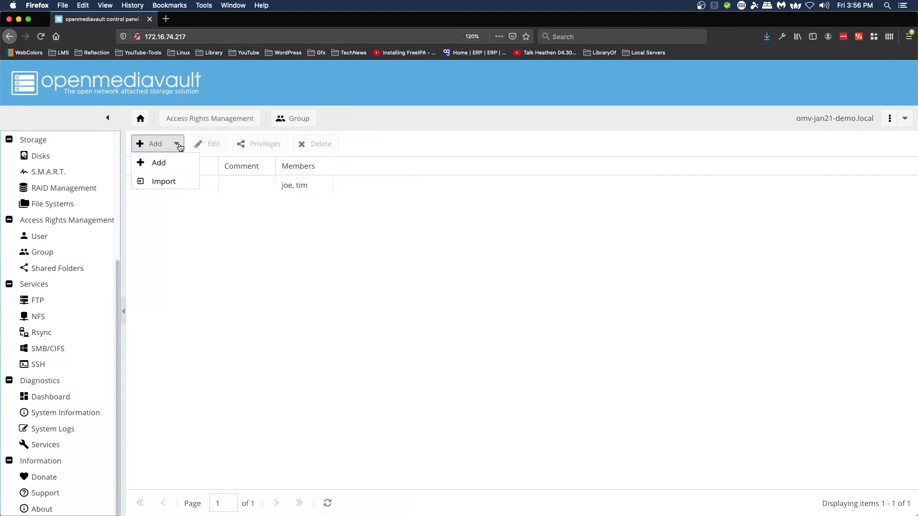
click(179, 146)
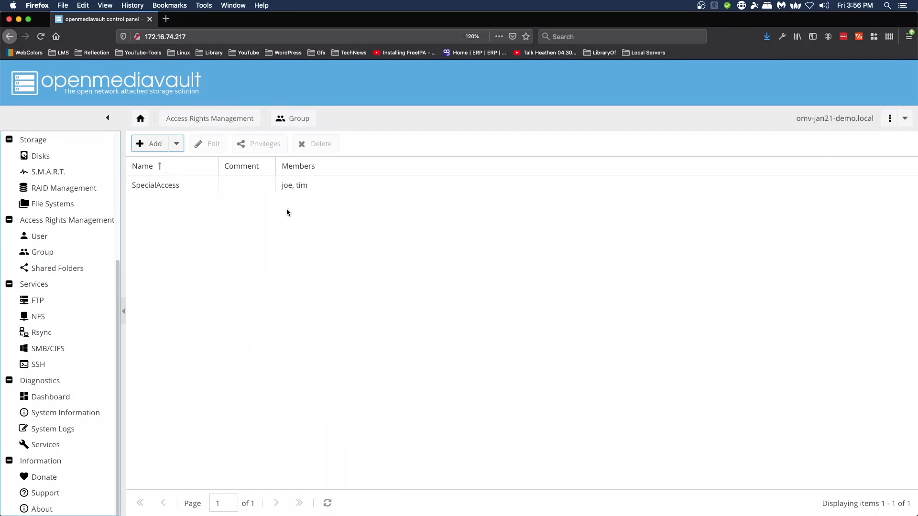
click(153, 185)
click(210, 144)
click(407, 227)
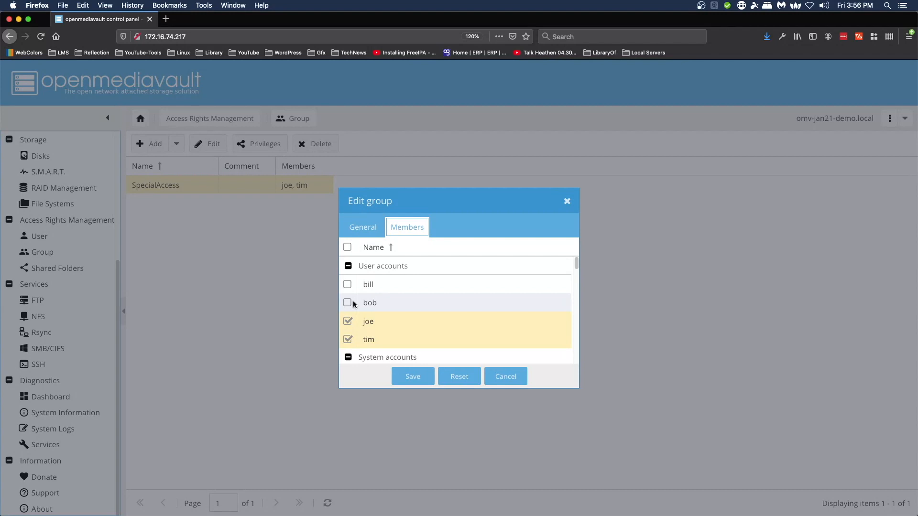
click(511, 375)
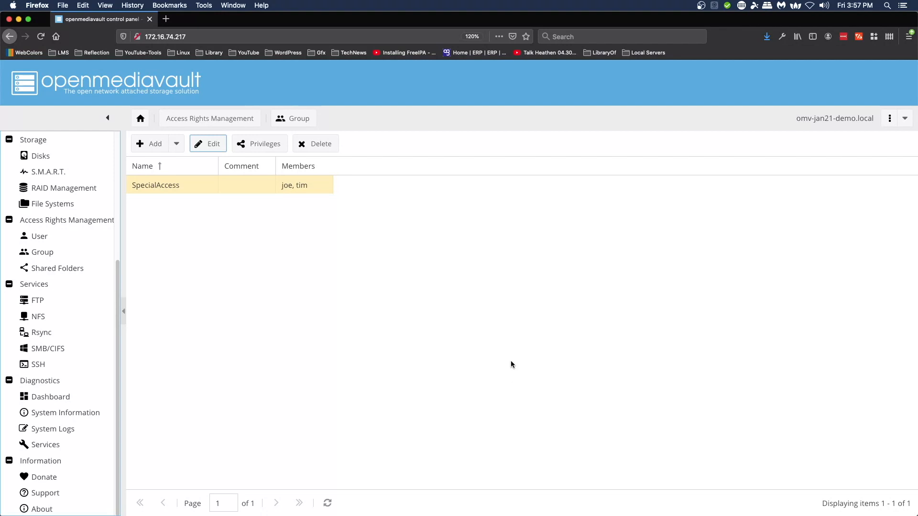
Step: Load openmediavault.org in a new Firefox tab
click(166, 19)
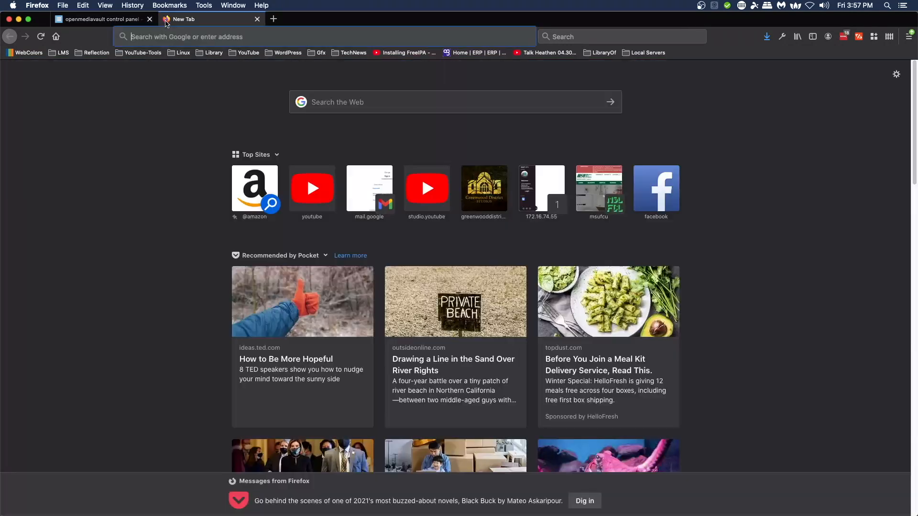
text(openmediavault.org/)
key(Return)
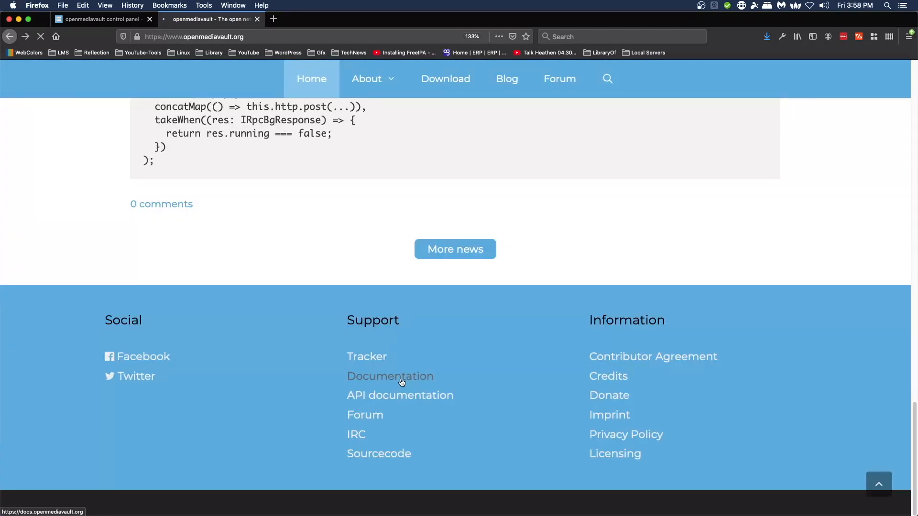
Step: Search the openmediavault 5.x documentation for 'acl'
click(401, 378)
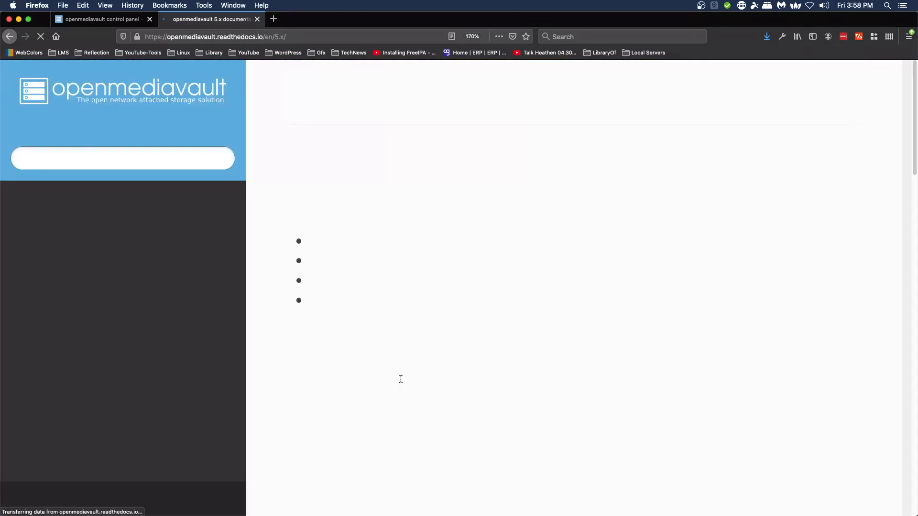
click(180, 164)
text(acl)
key(Return)
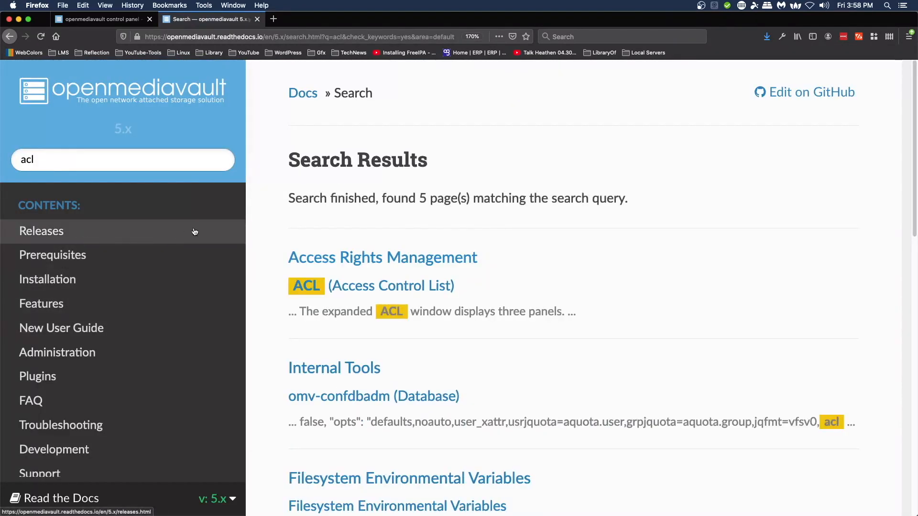
Step: Open the Access Rights Management result, read its User, Group and Shared Folder sections, and return upward
click(324, 258)
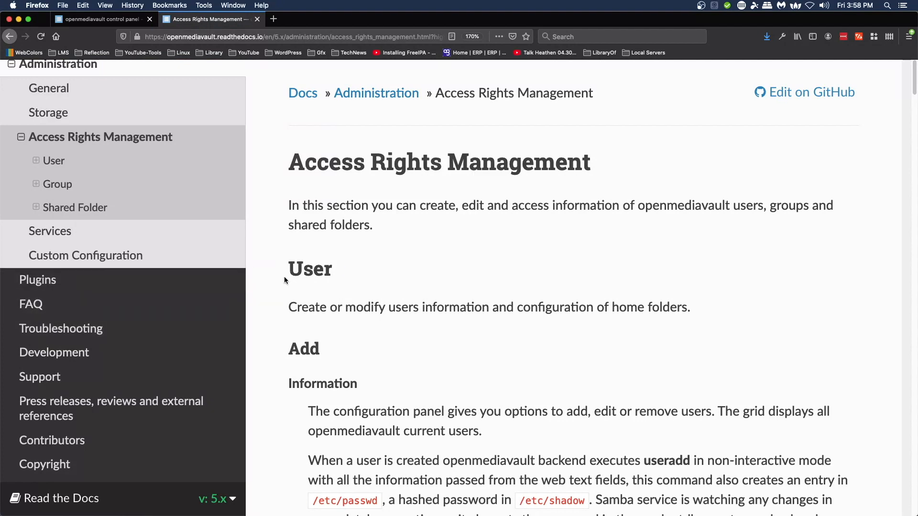
scroll(285, 281, down, 3)
scroll(284, 277, down, 10)
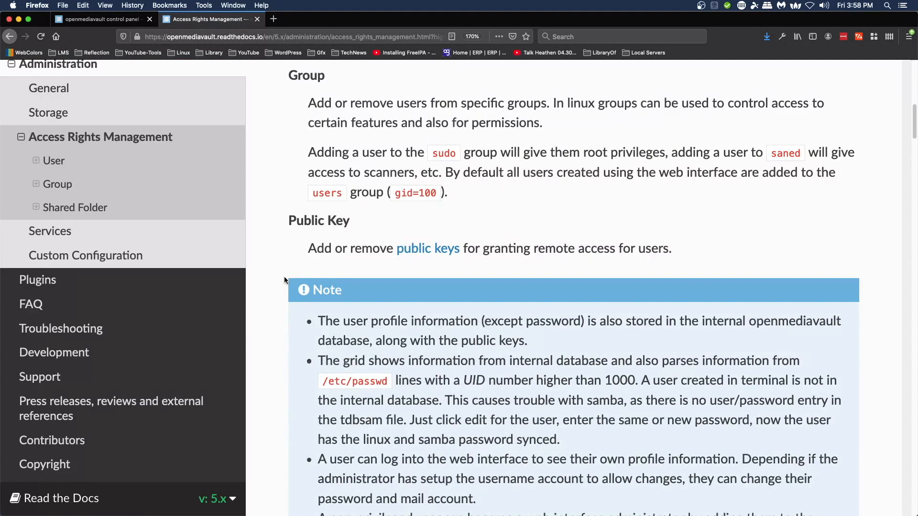
scroll(280, 271, down, 20)
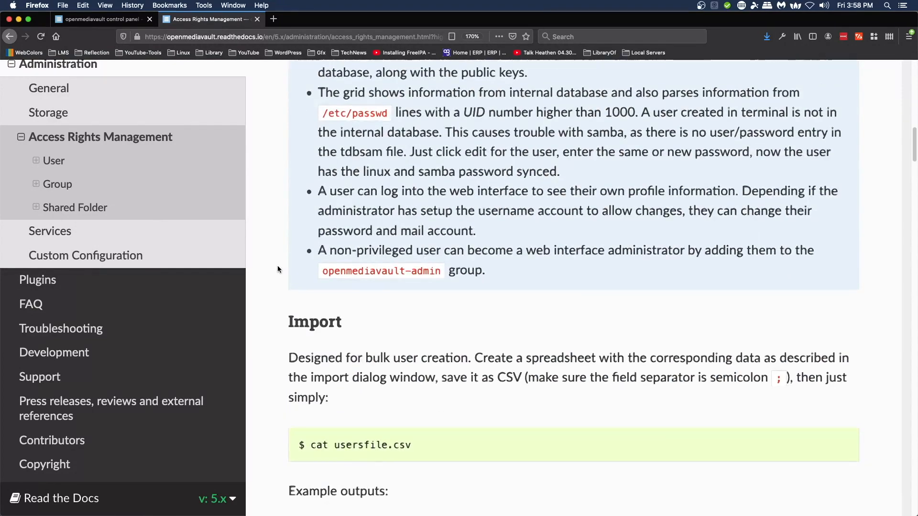
scroll(278, 267, down, 6)
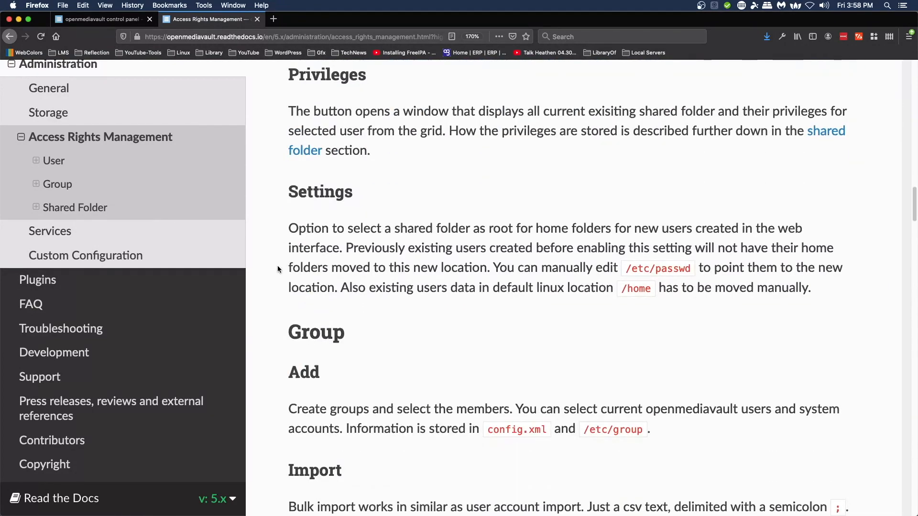
scroll(278, 269, down, 10)
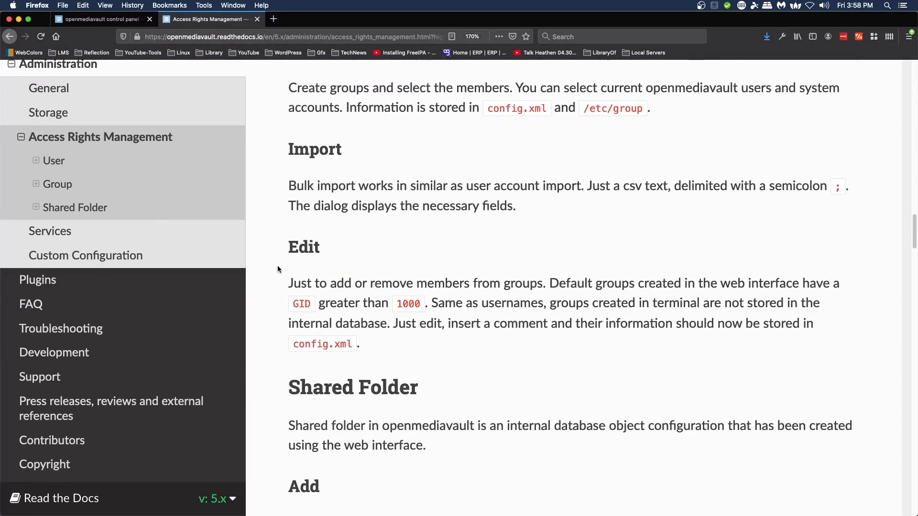
scroll(277, 269, up, 20)
scroll(278, 270, up, 20)
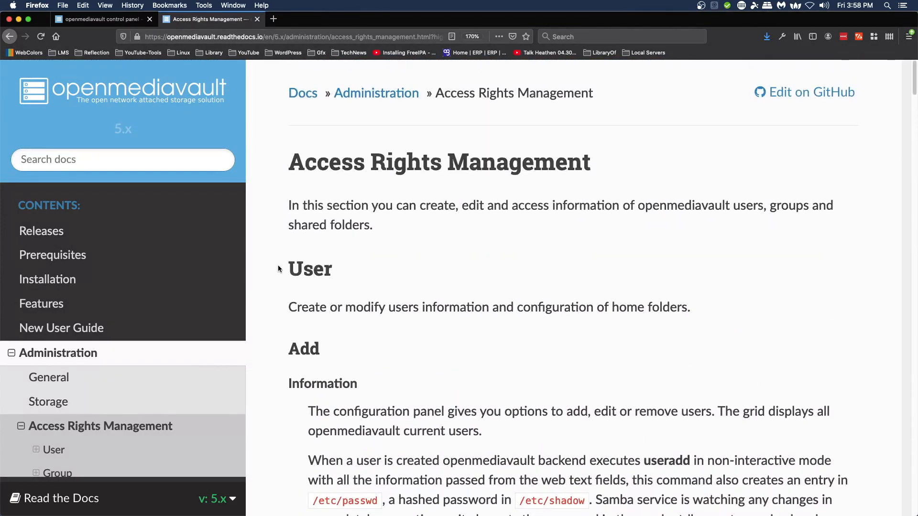